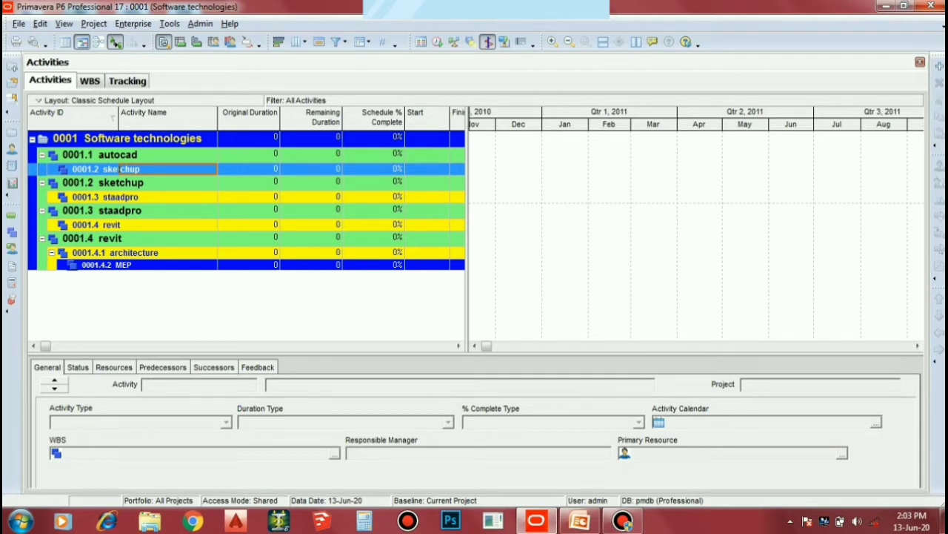
# Add a new activity named "units" under the 0001.1 autocad WBS element
pyautogui.click(117, 154)
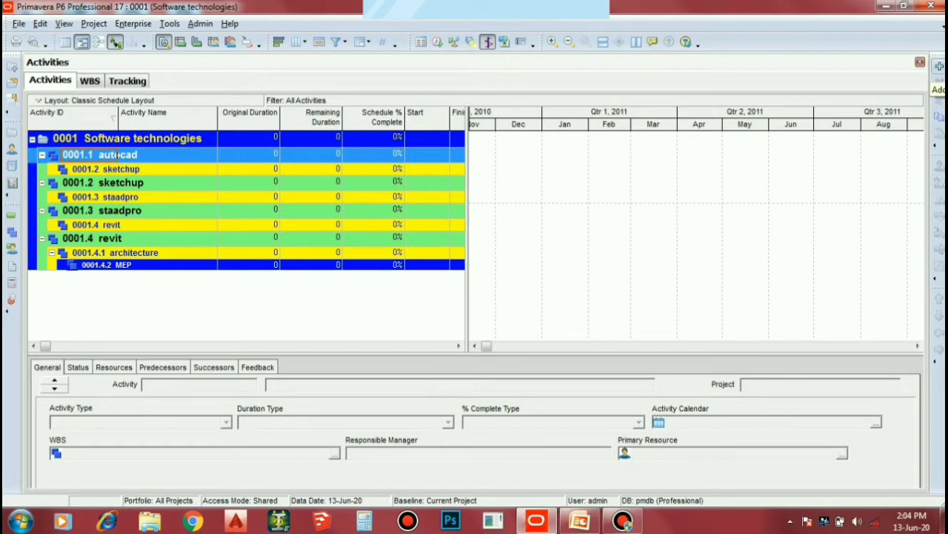
pyautogui.click(938, 66)
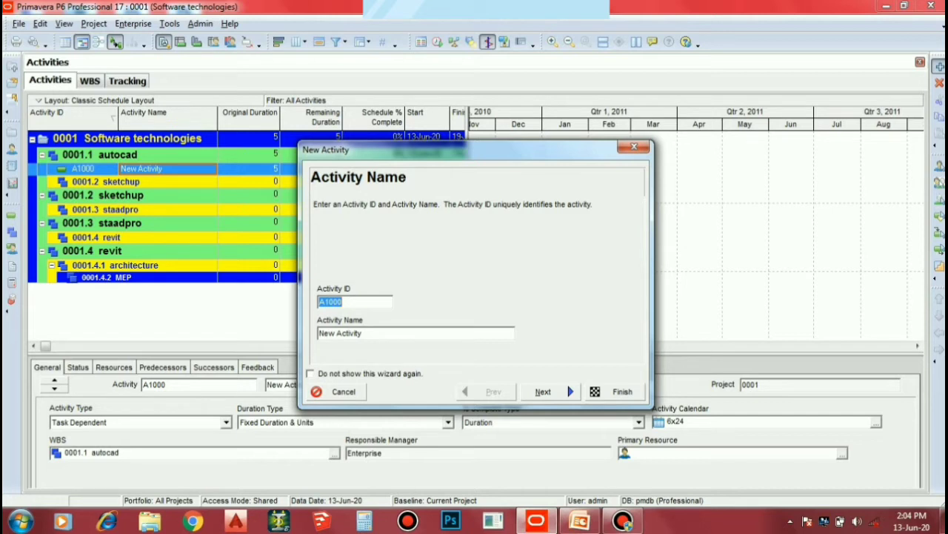
pyautogui.moveTo(366, 333); pyautogui.dragTo(318, 334)
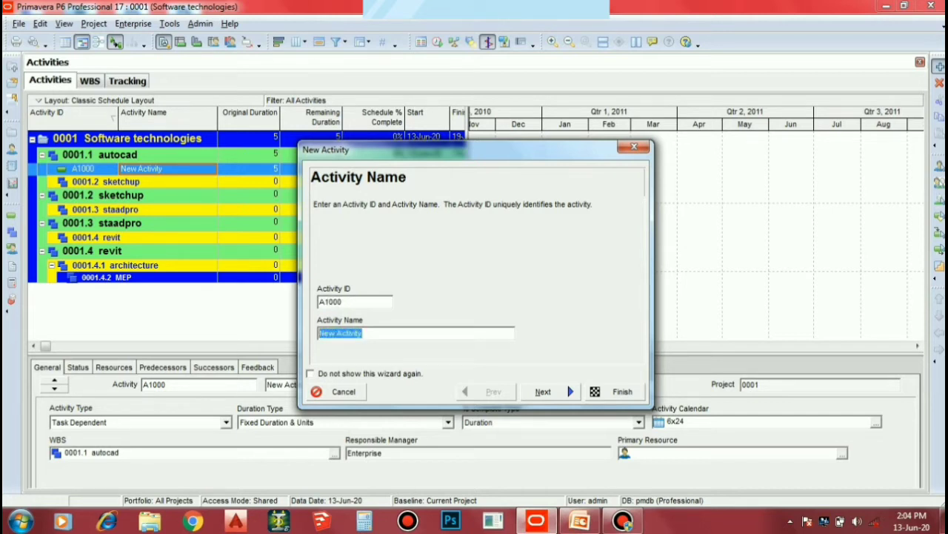
pyautogui.write('u')
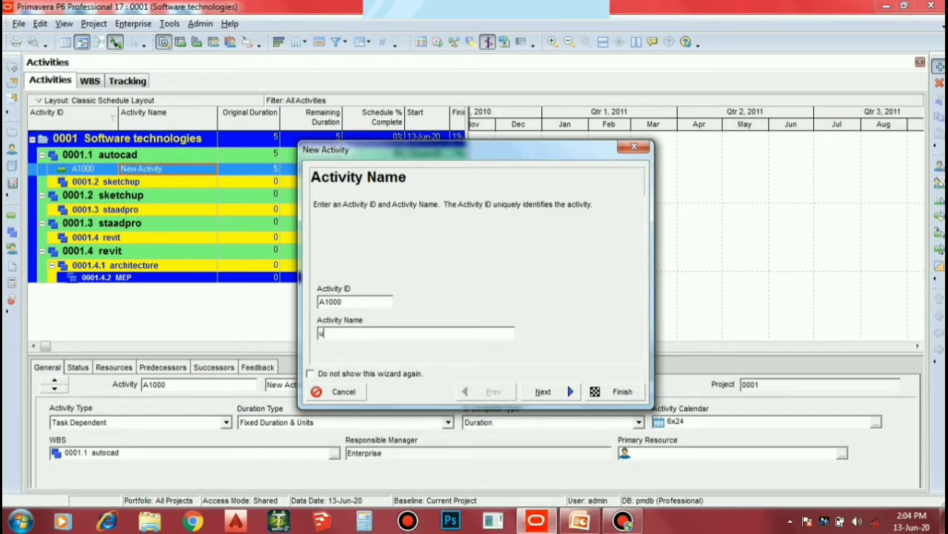
pyautogui.write('nits')
pyautogui.press('Return')
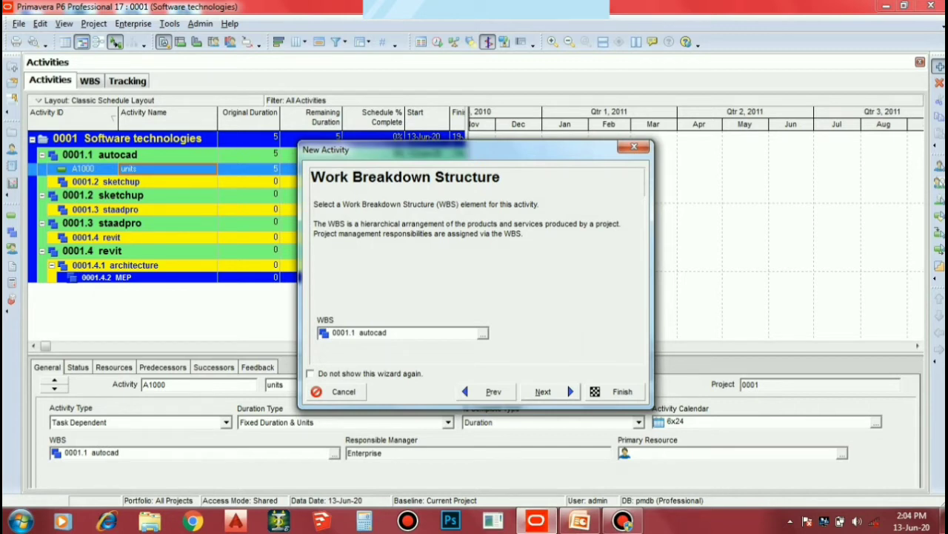
# Make the units activity a Start Milestone and finish creating it without relationships or extra details
pyautogui.click(543, 391)
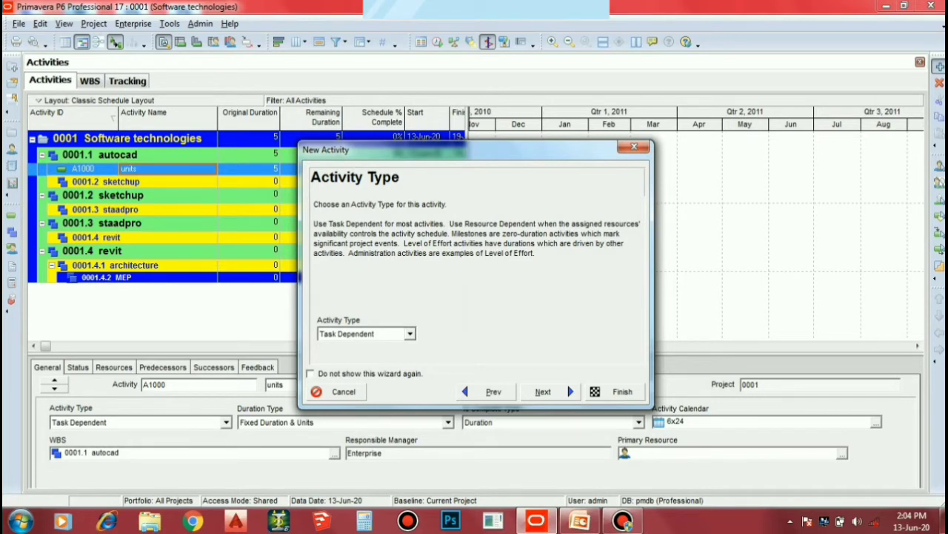
pyautogui.click(410, 334)
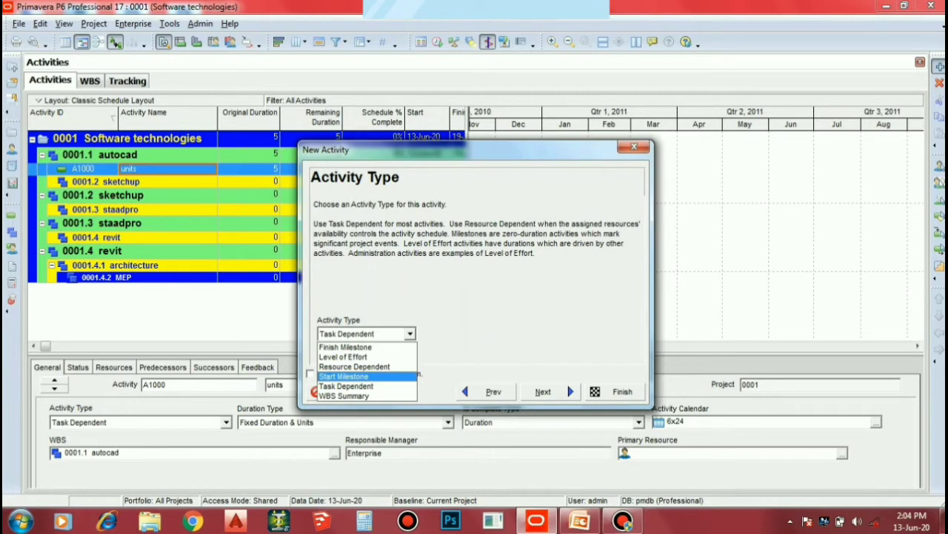
pyautogui.press('Return')
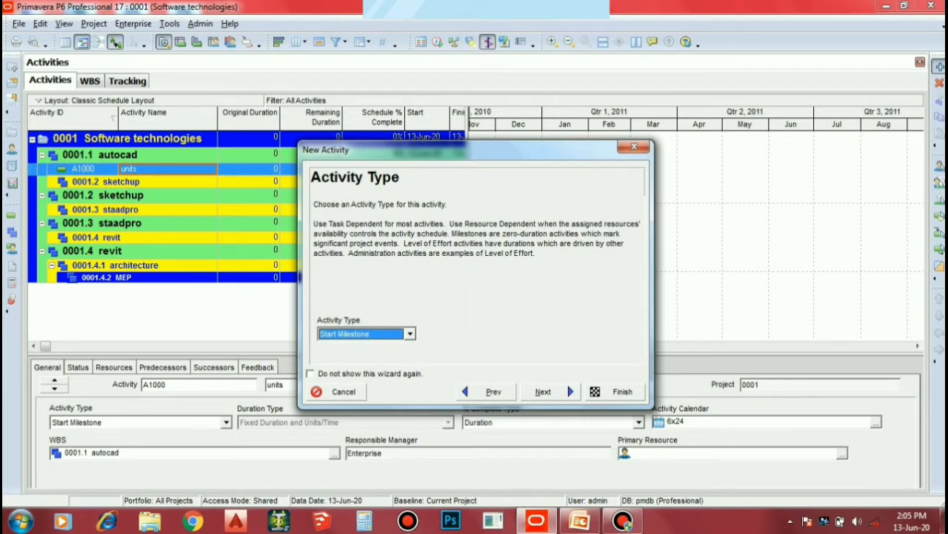
pyautogui.click(548, 391)
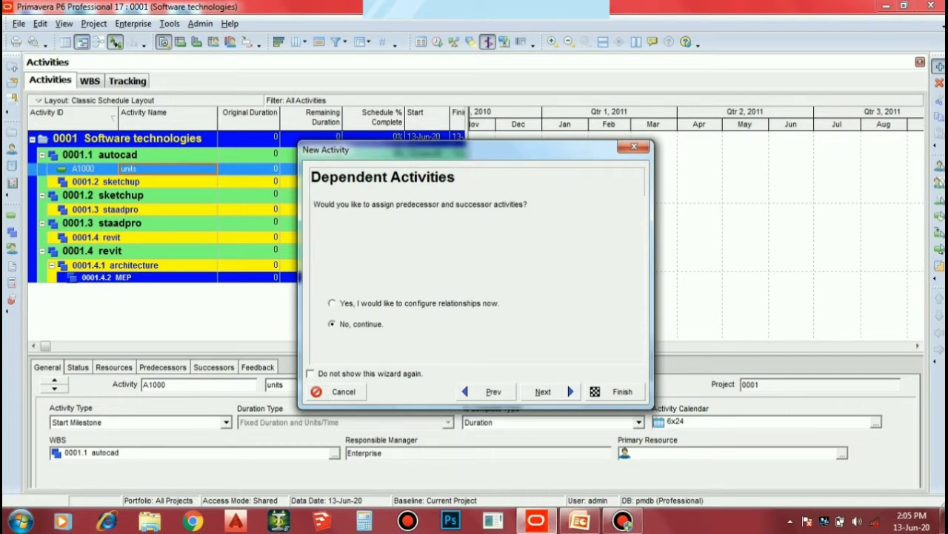
pyautogui.click(550, 391)
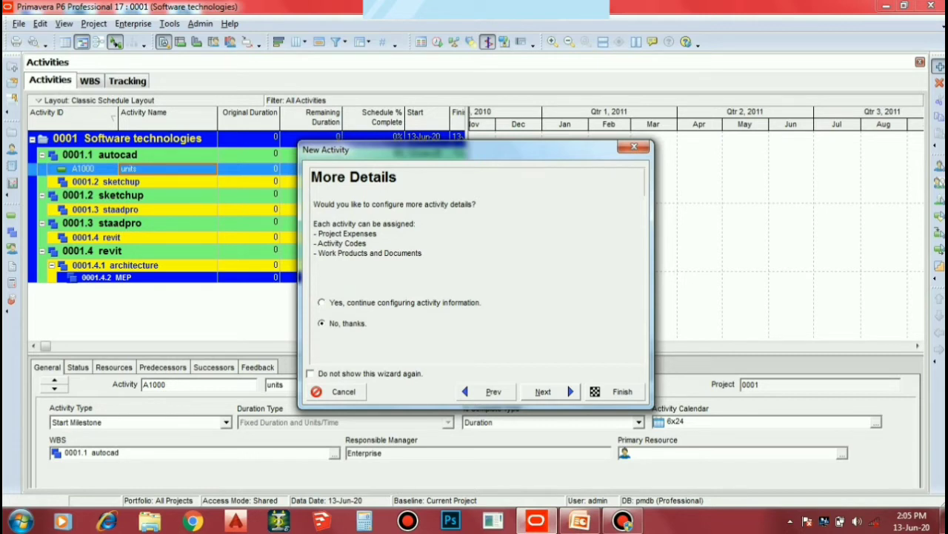
pyautogui.click(544, 391)
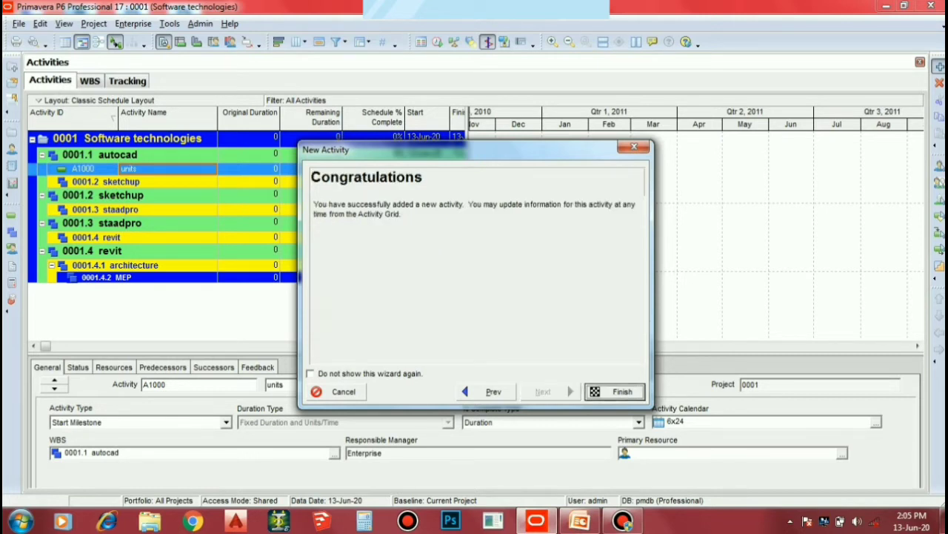
pyautogui.click(616, 391)
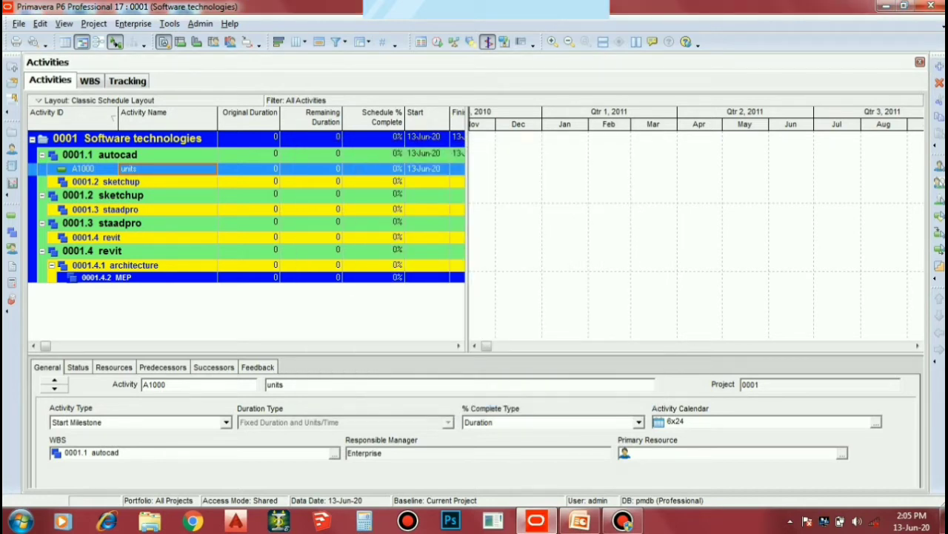
pyautogui.click(459, 346)
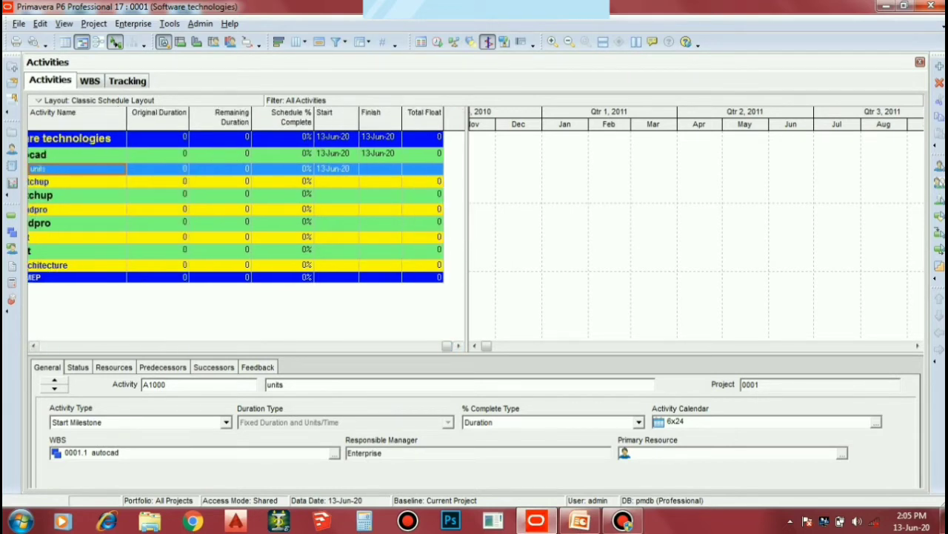
pyautogui.moveTo(447, 346); pyautogui.dragTo(46, 345)
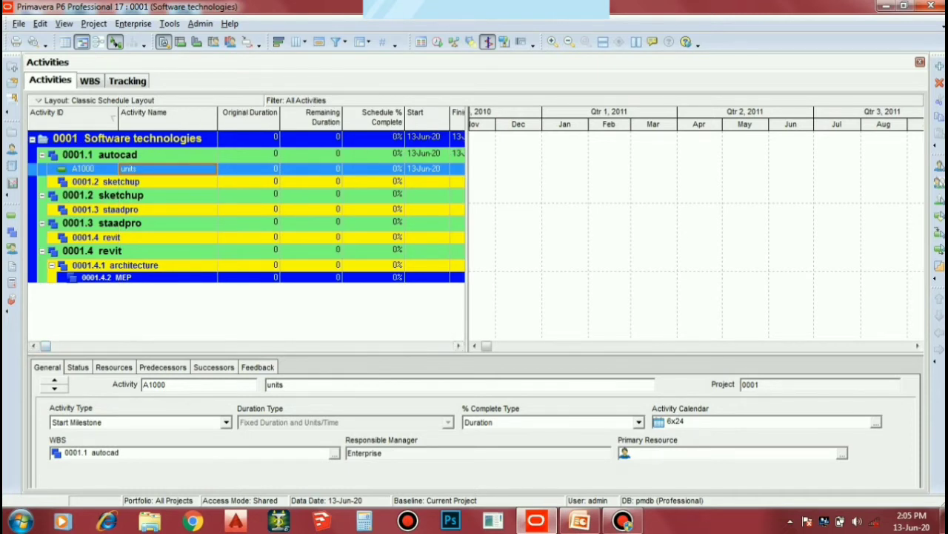
pyautogui.click(118, 155)
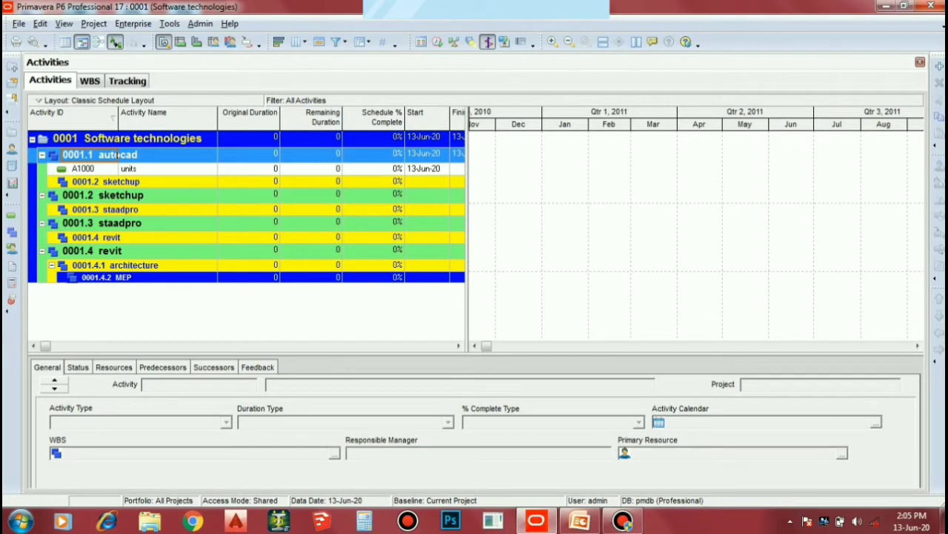
pyautogui.click(93, 169)
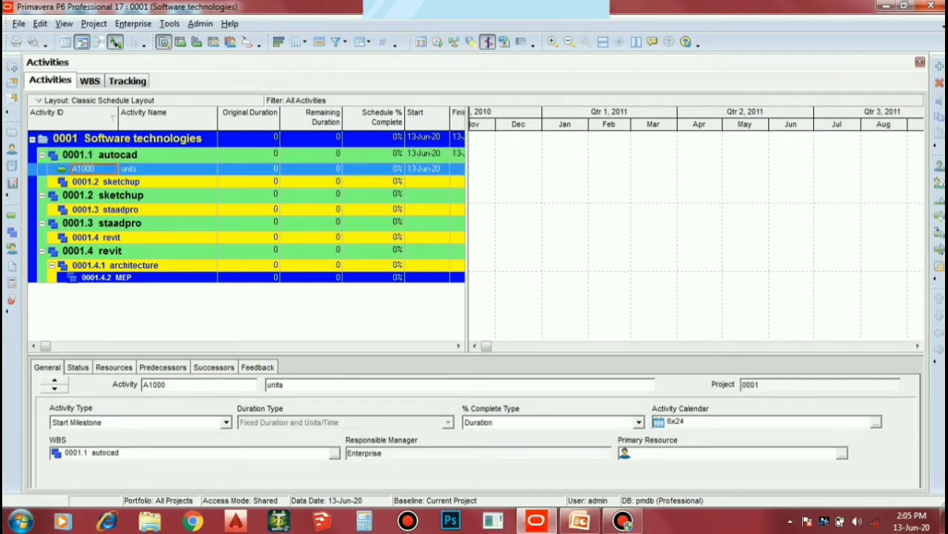
# Add a second activity named "limits" under the 0001.1 autocad WBS element
pyautogui.click(119, 155)
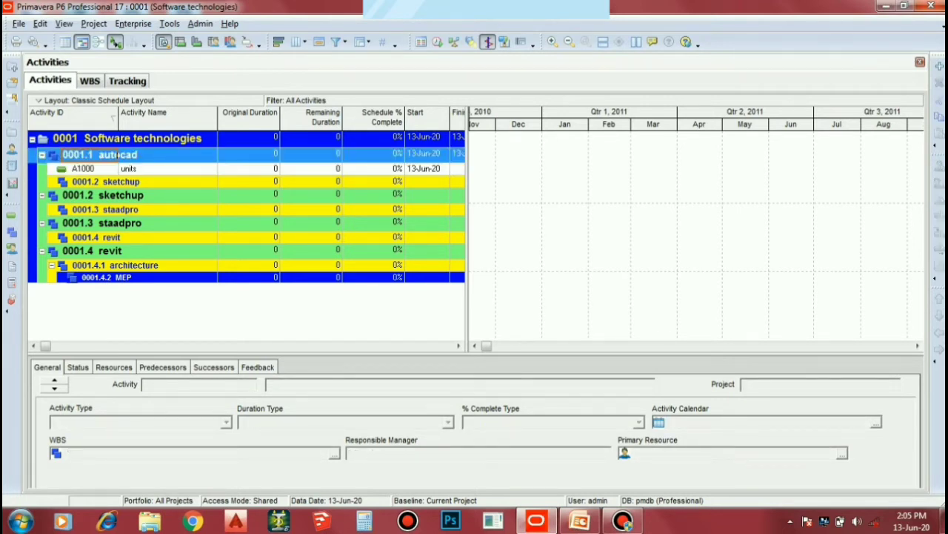
pyautogui.click(940, 66)
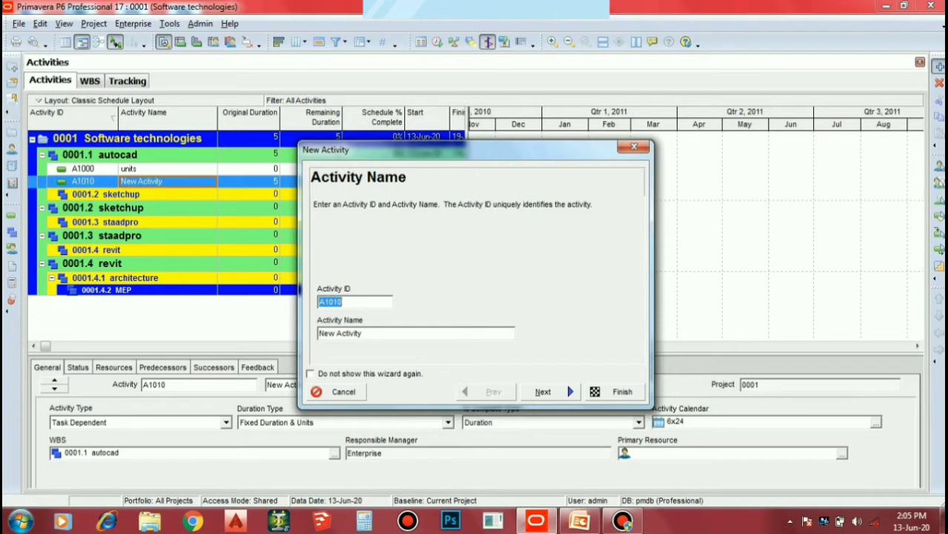
pyautogui.click(363, 333)
pyautogui.moveTo(363, 333); pyautogui.dragTo(319, 333)
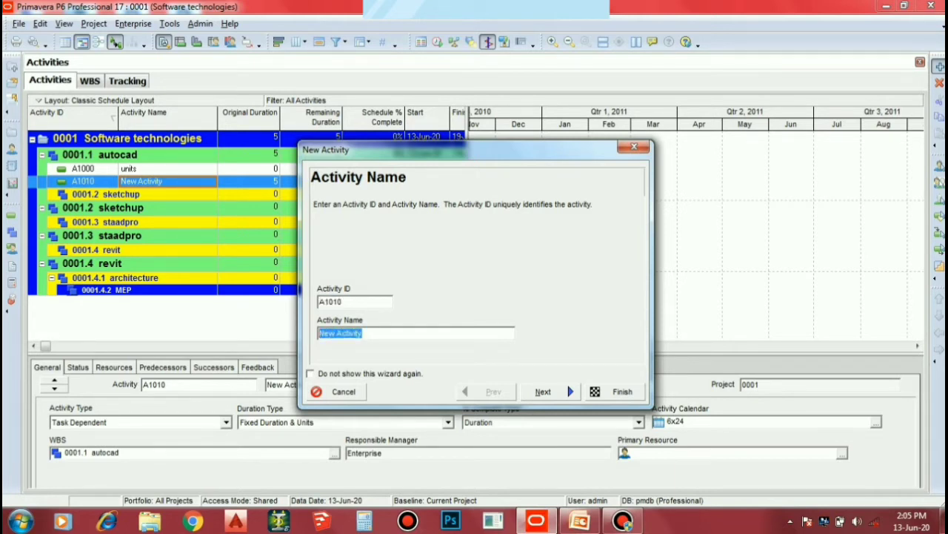
pyautogui.write('limits')
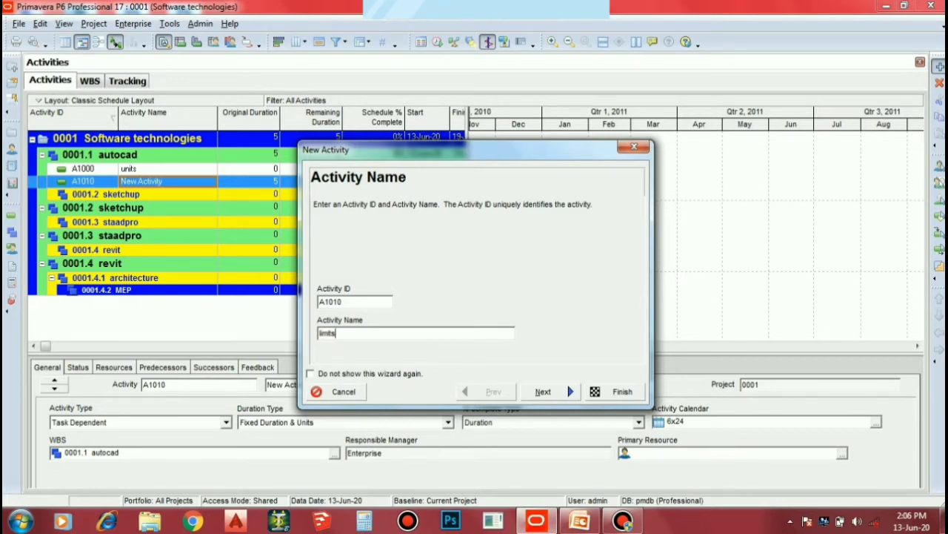
pyautogui.press('Return')
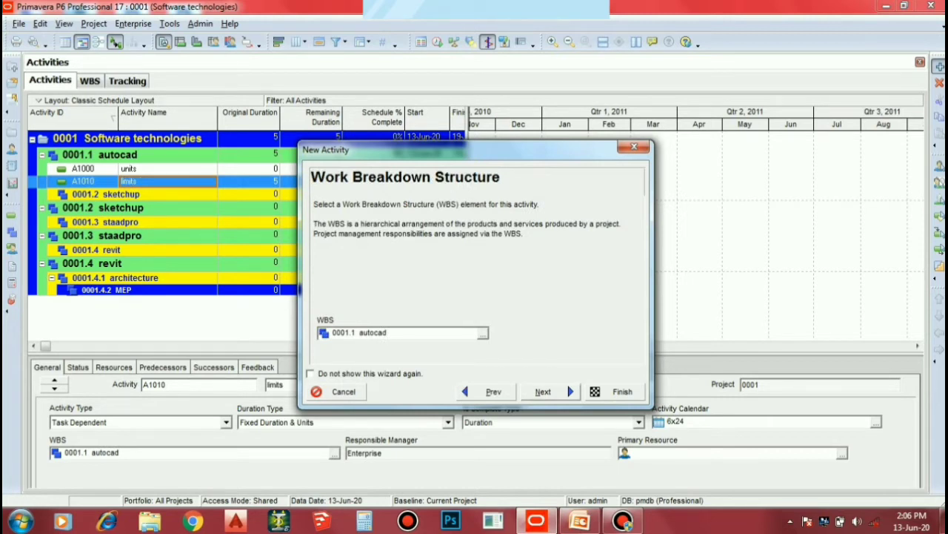
# Keep the autocad WBS for the limits activity and set its activity type to Level of Effort
pyautogui.press('Return')
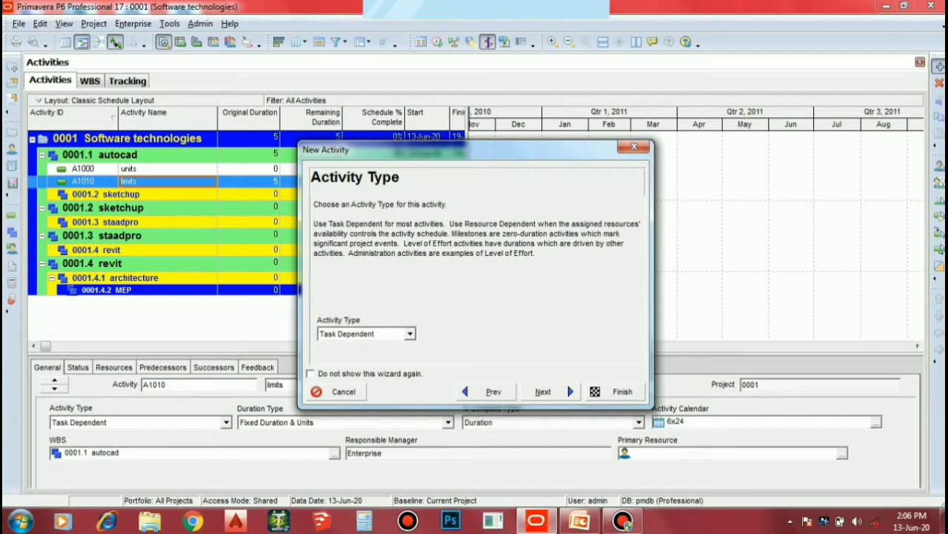
pyautogui.click(410, 334)
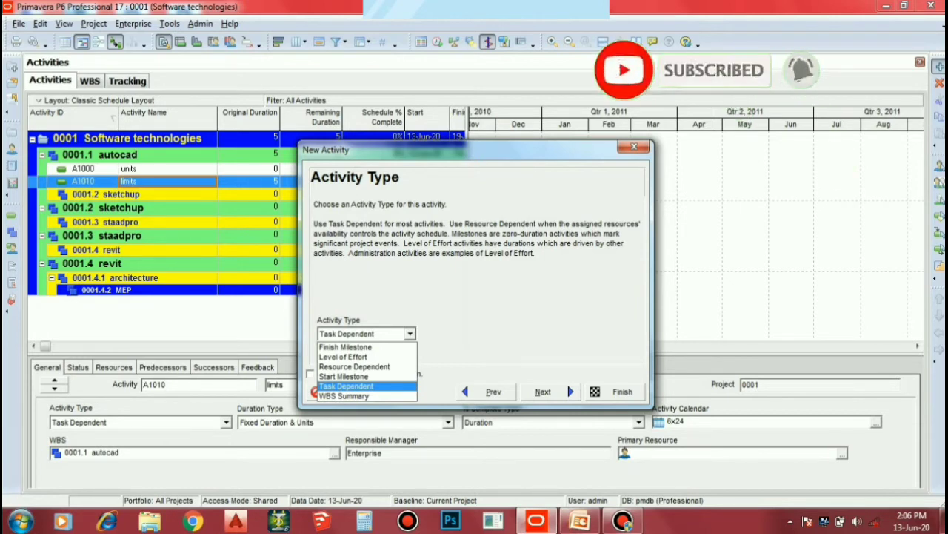
pyautogui.press('Up')
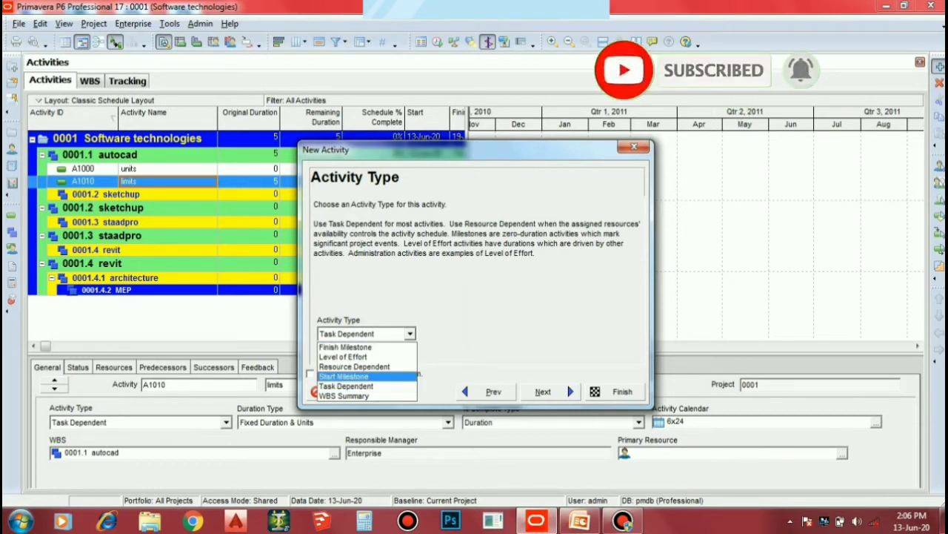
pyautogui.press('Up')
pyautogui.press('Up')
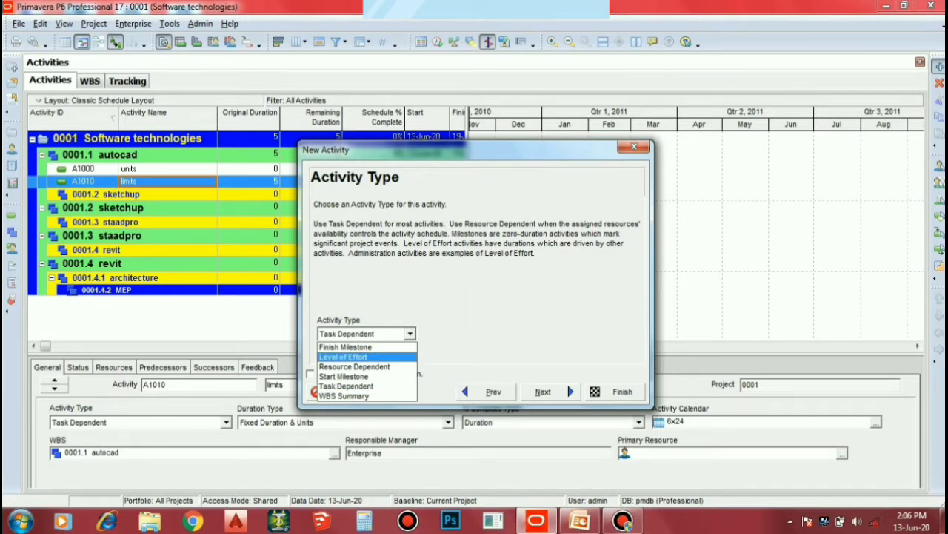
pyautogui.press('Return')
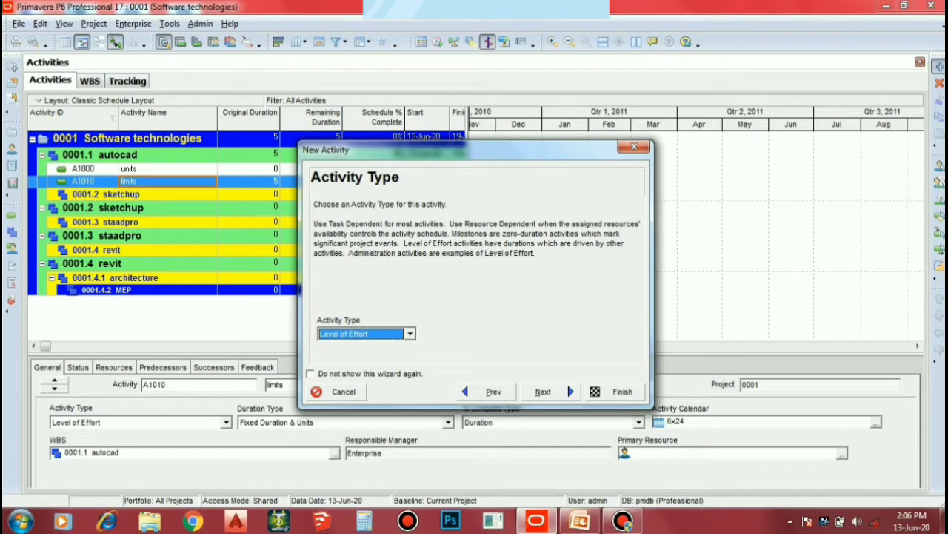
# Leave the limits activity without assigned resources and keep its duration type as Fixed Duration & Units
pyautogui.click(551, 391)
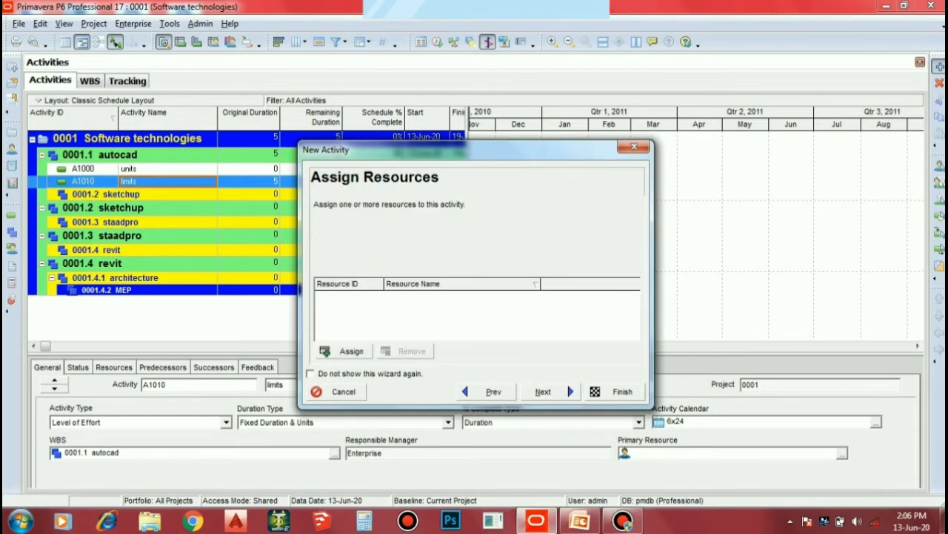
pyautogui.moveTo(445, 150); pyautogui.dragTo(599, 160)
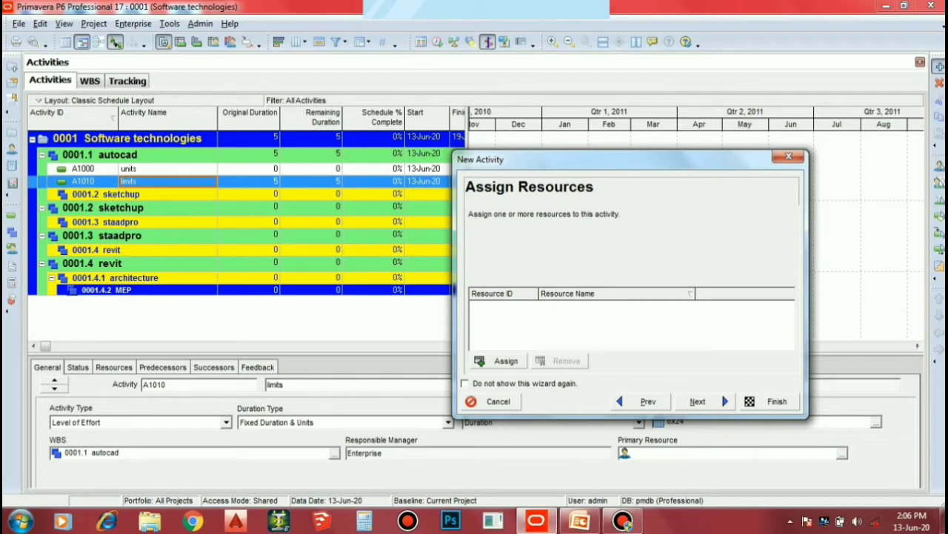
pyautogui.click(698, 401)
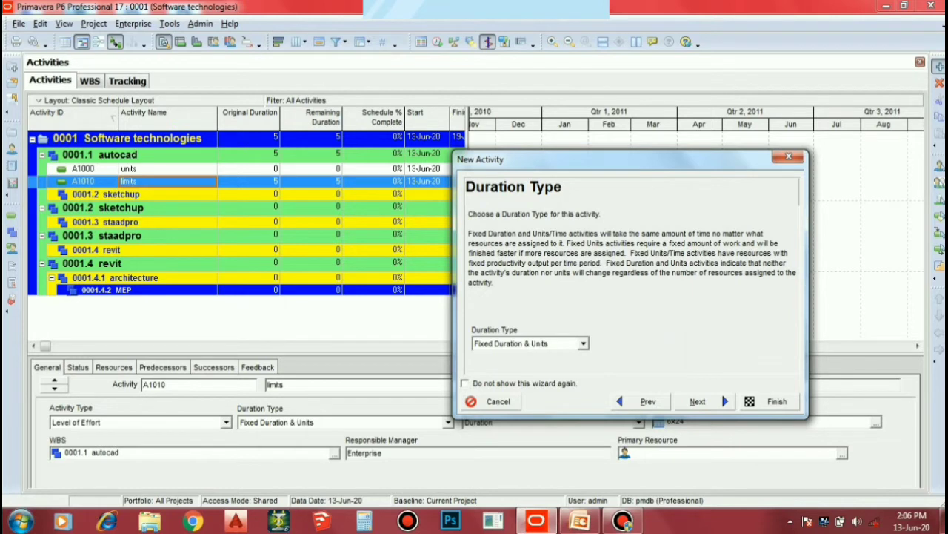
pyautogui.click(583, 344)
pyautogui.click(583, 343)
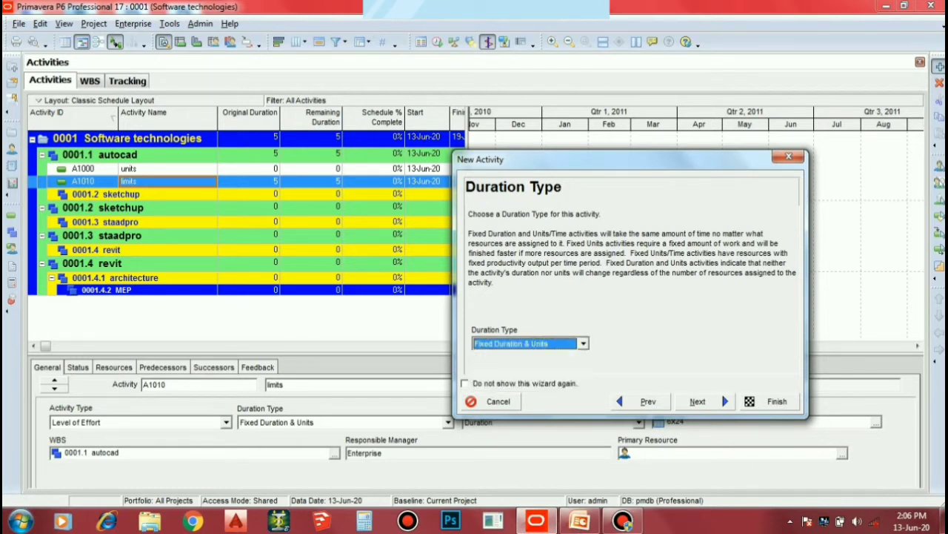
pyautogui.click(698, 401)
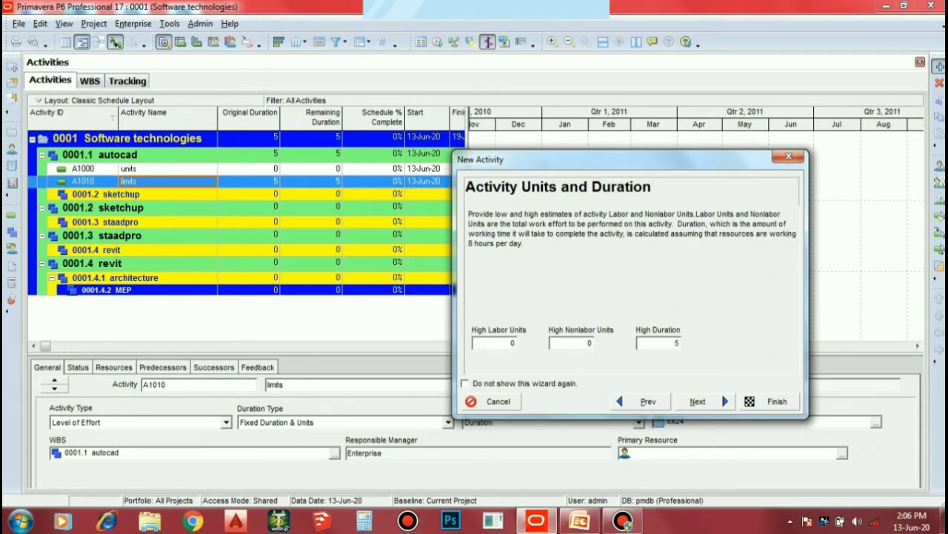
# Set the limits activity's High Duration to 2 and finish creating it without relationships or extra details
pyautogui.click(658, 343)
pyautogui.doubleClick(653, 343)
pyautogui.write('2')
pyautogui.click(705, 402)
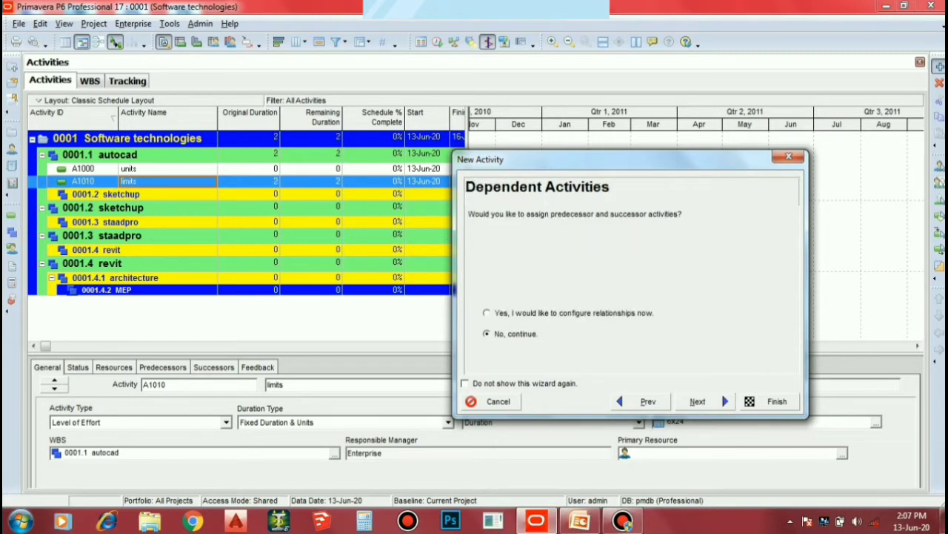
pyautogui.press('Return')
pyautogui.press('Return')
pyautogui.press('Return')
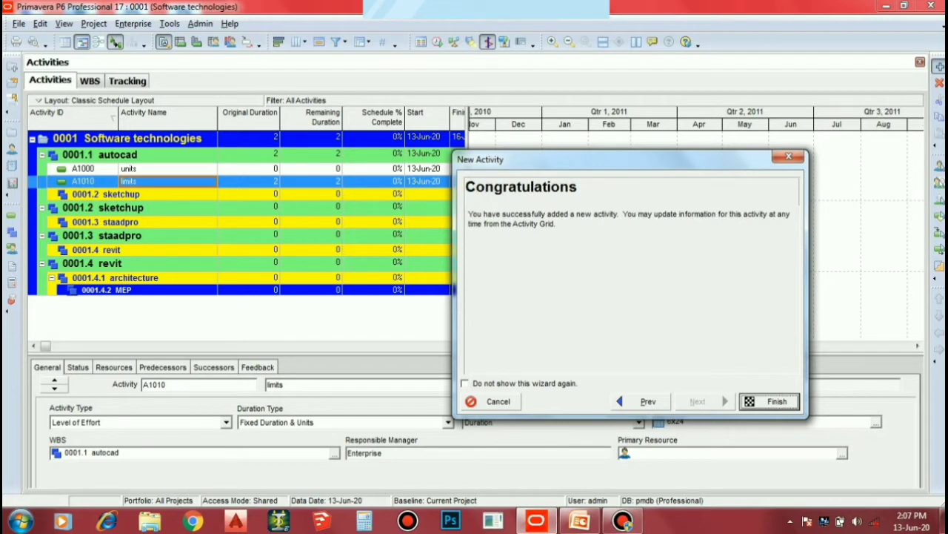
pyautogui.click(458, 345)
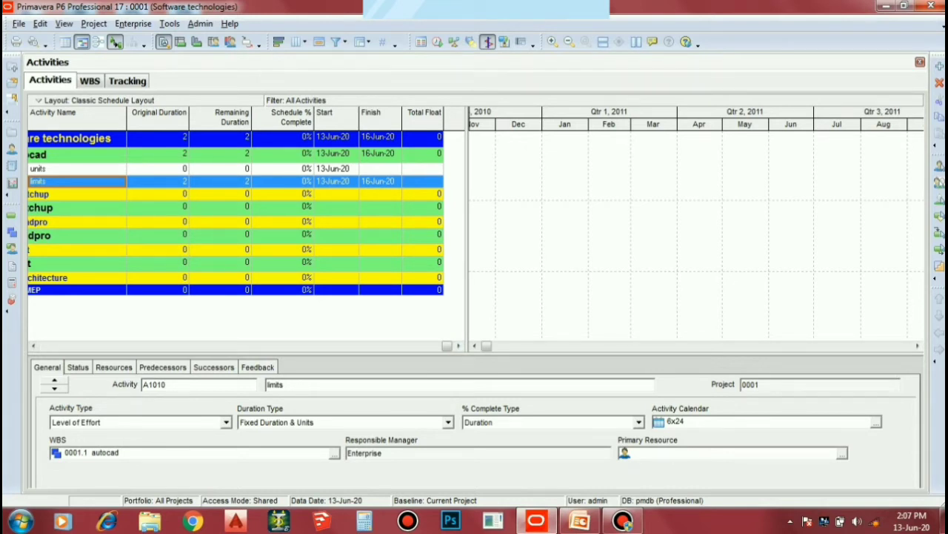
pyautogui.moveTo(447, 345); pyautogui.dragTo(355, 346)
pyautogui.moveTo(447, 345); pyautogui.dragTo(35, 346)
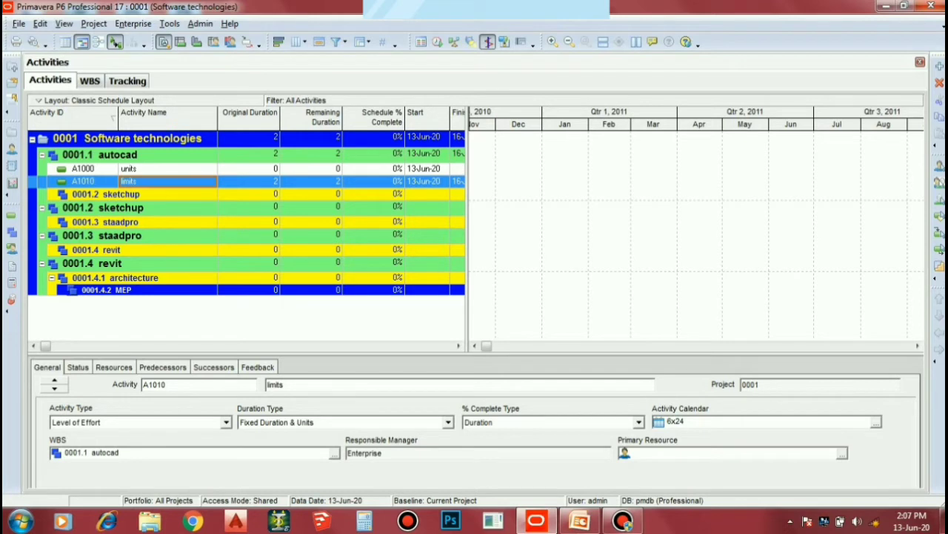
# Add a new activity named "units" under the 0001.2 sketchup WBS element
pyautogui.click(124, 194)
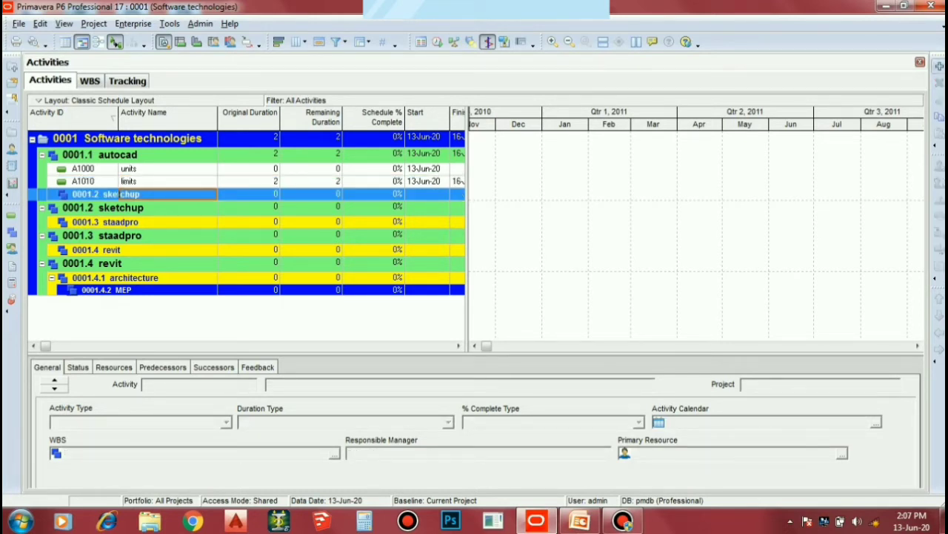
pyautogui.click(939, 66)
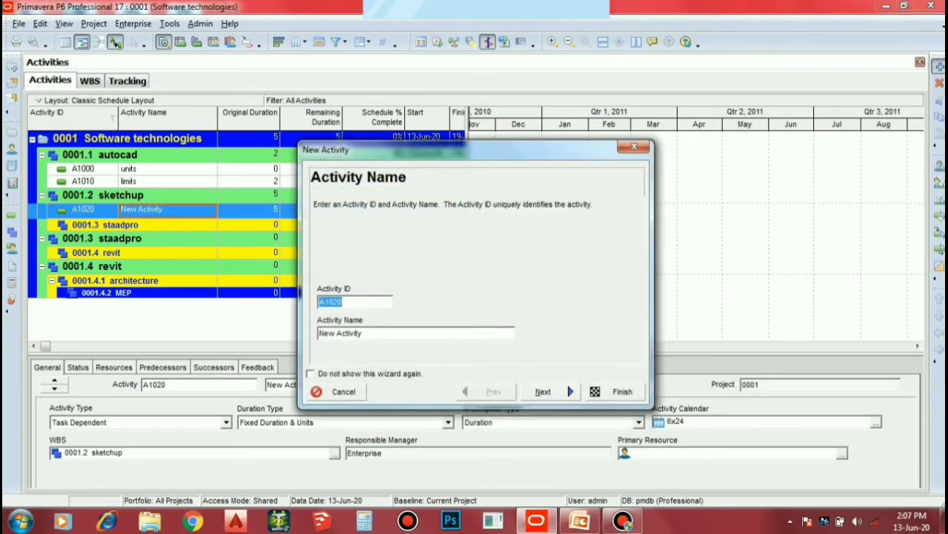
pyautogui.press('Tab')
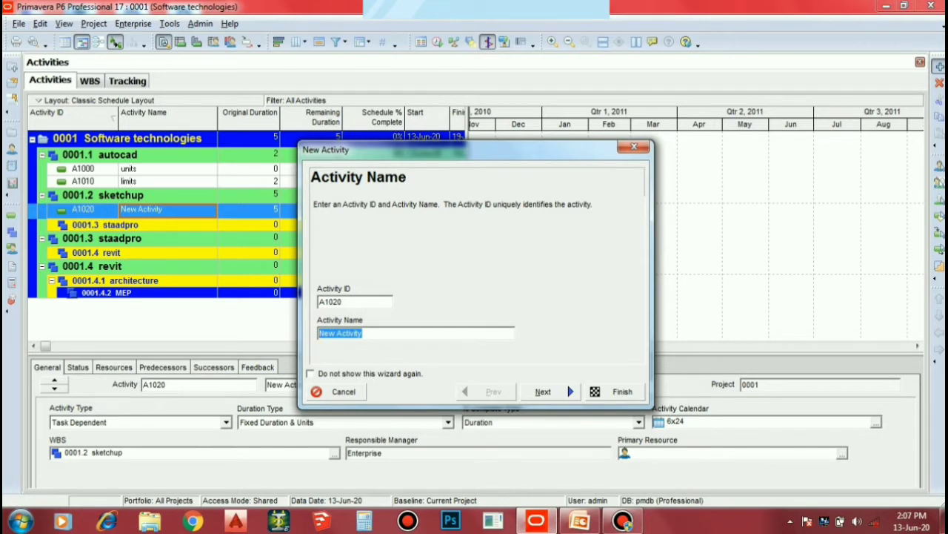
pyautogui.write('units')
pyautogui.press('Return')
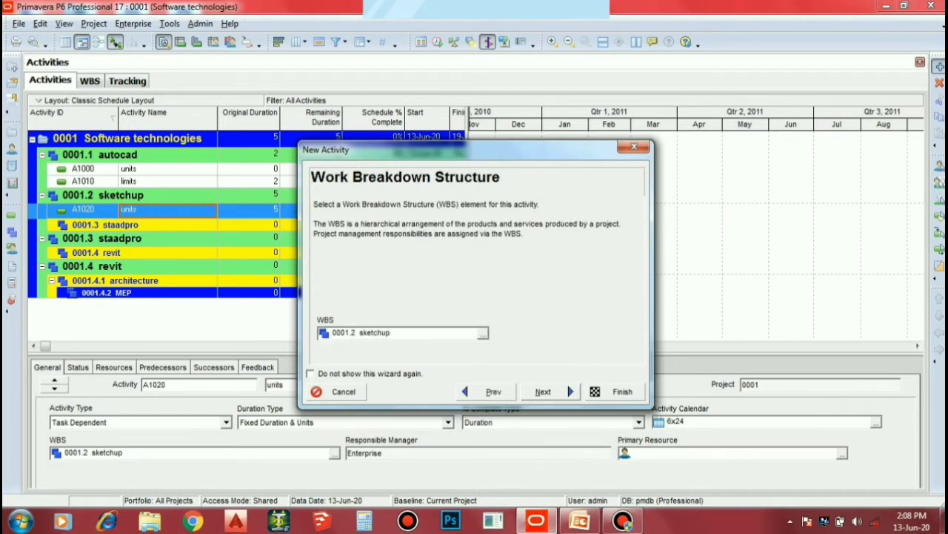
# Keep the sketchup WBS for the new units activity and set its activity type to Level of Effort
pyautogui.press('Return')
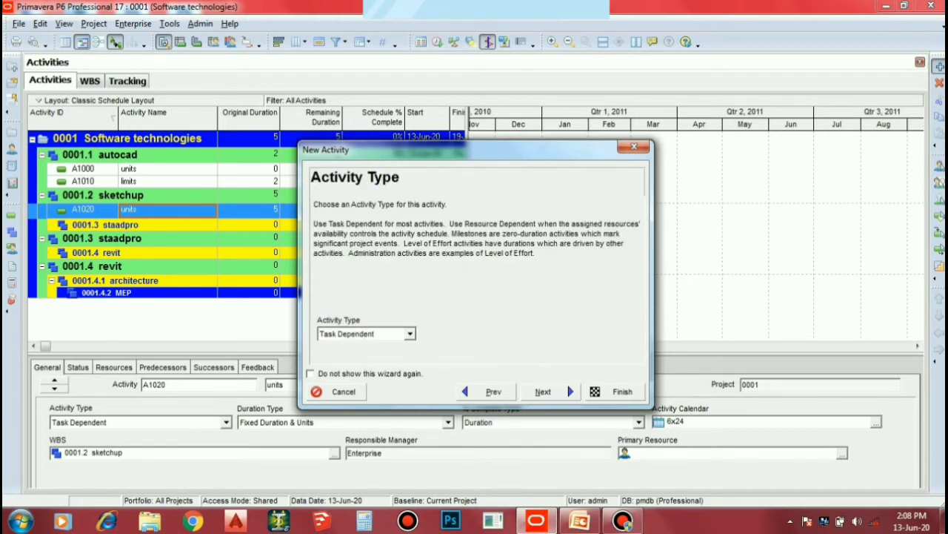
pyautogui.click(410, 334)
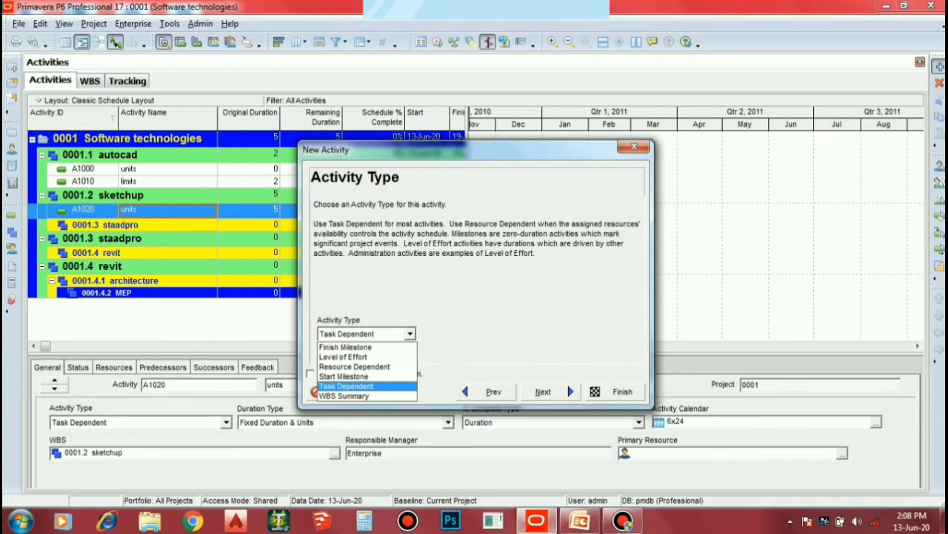
pyautogui.press('Up')
pyautogui.press('Return')
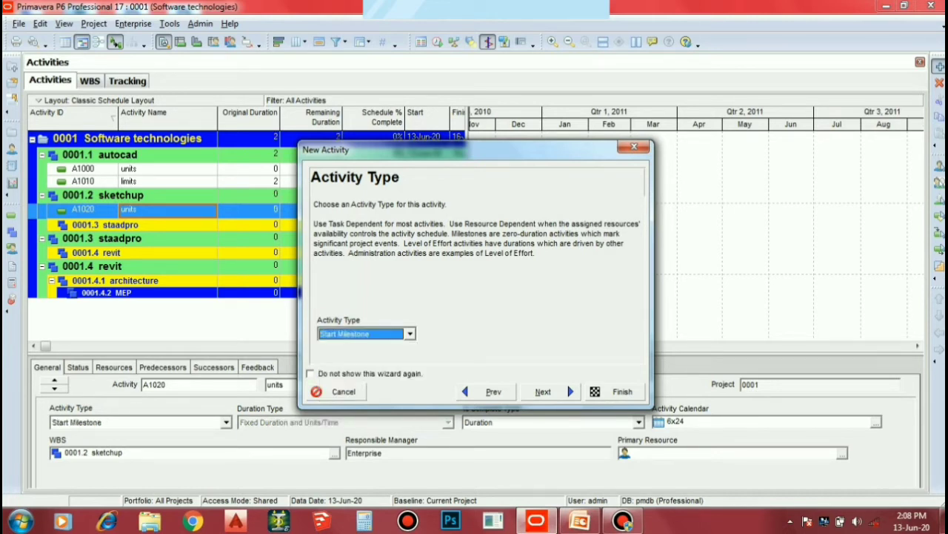
pyautogui.hotkey('alt', 'Down')
pyautogui.press('Up')
pyautogui.press('Up')
pyautogui.press('Return')
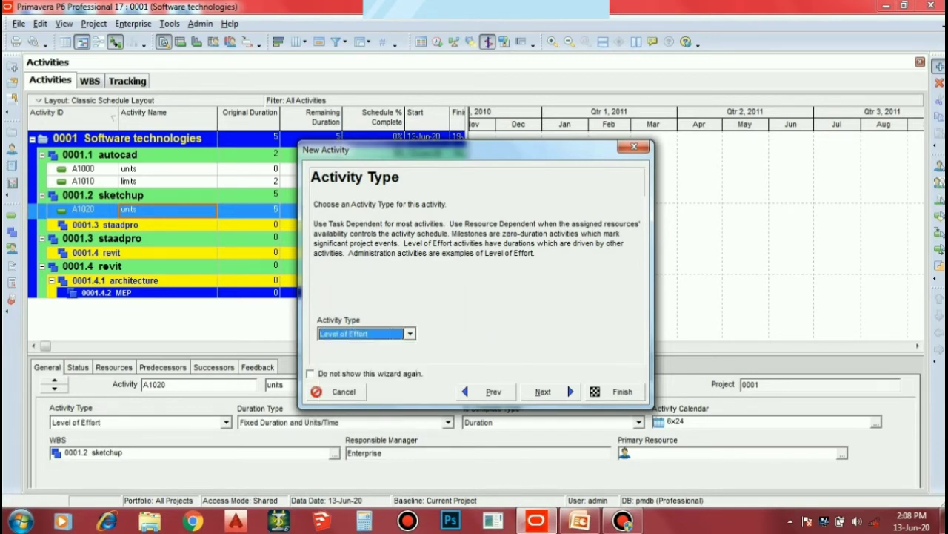
pyautogui.press('Return')
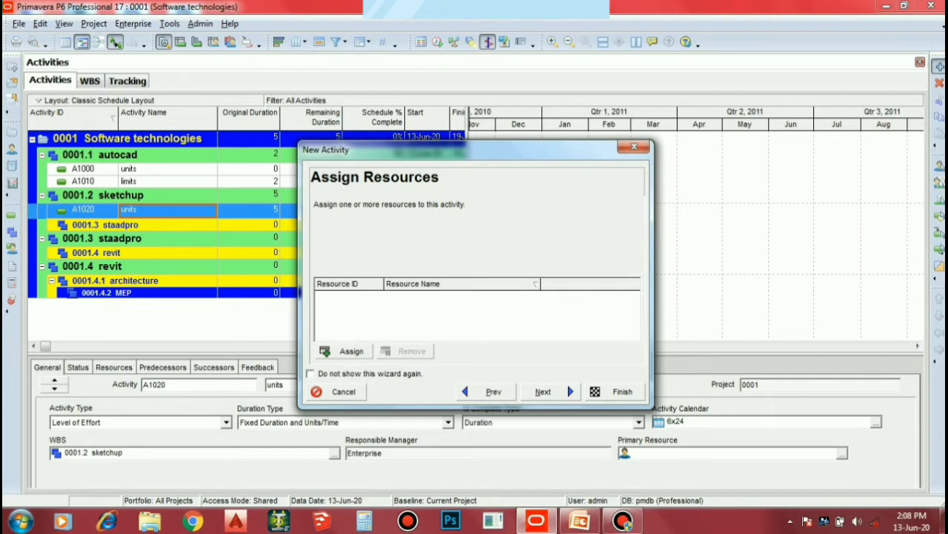
# Keep the sketchup units activity on Fixed Duration and Units/Time without resources, and set its High Duration to 3
pyautogui.press('Return')
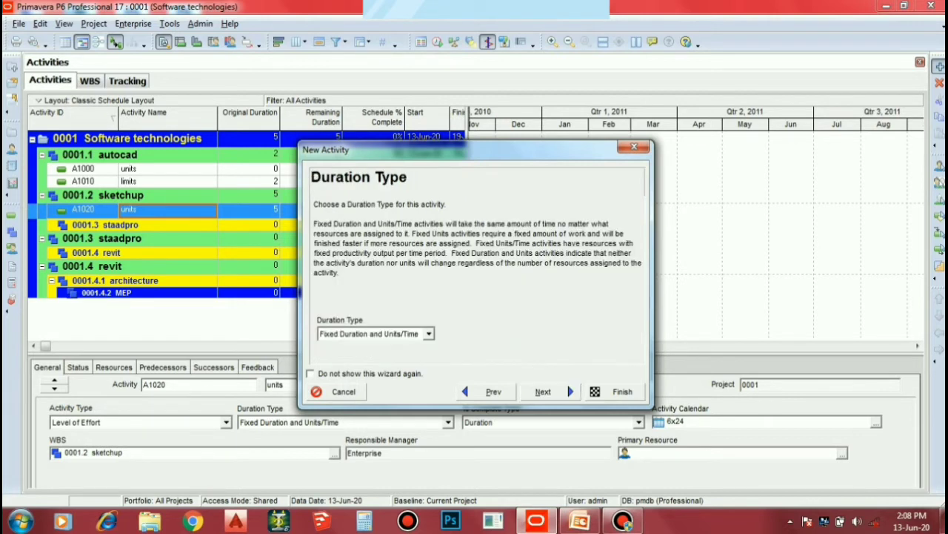
pyautogui.press('Return')
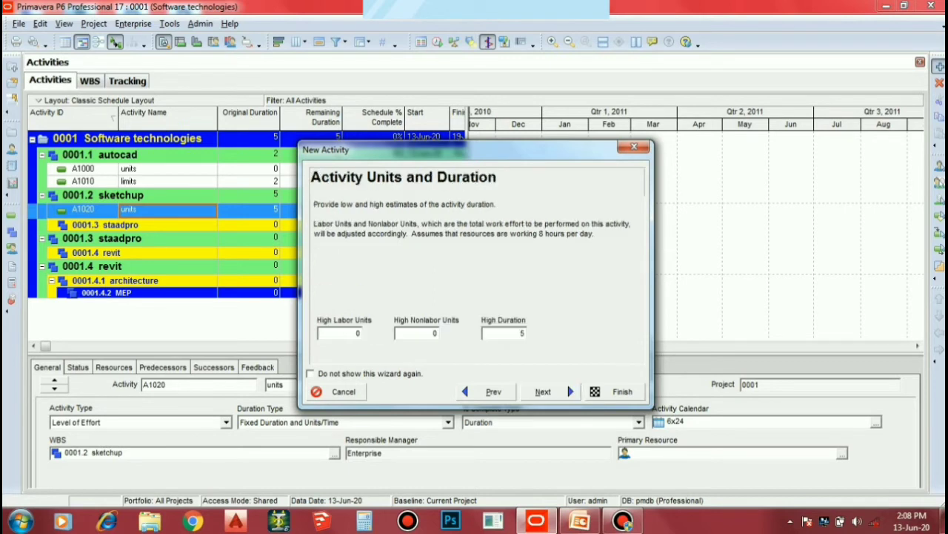
pyautogui.moveTo(445, 150); pyautogui.dragTo(641, 146)
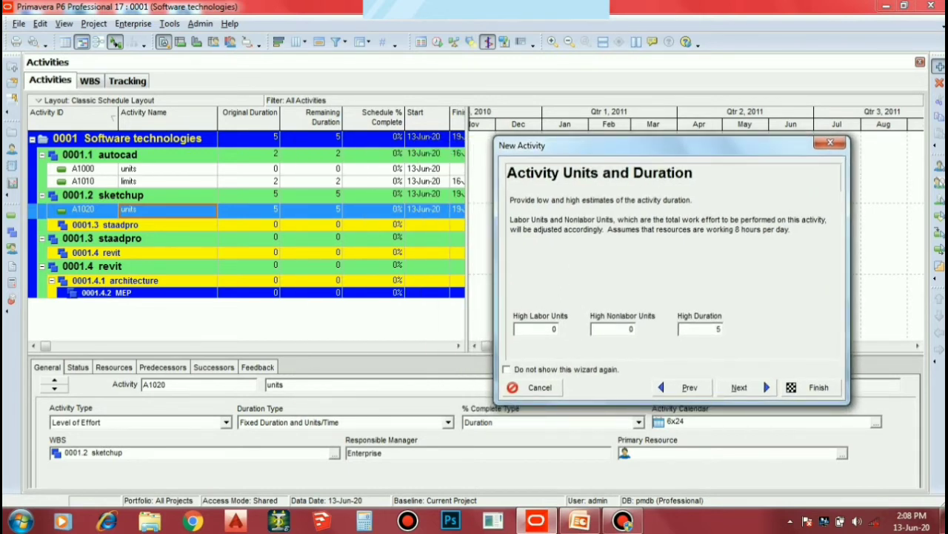
pyautogui.click(700, 329)
pyautogui.doubleClick(696, 329)
pyautogui.write('3')
pyautogui.click(747, 388)
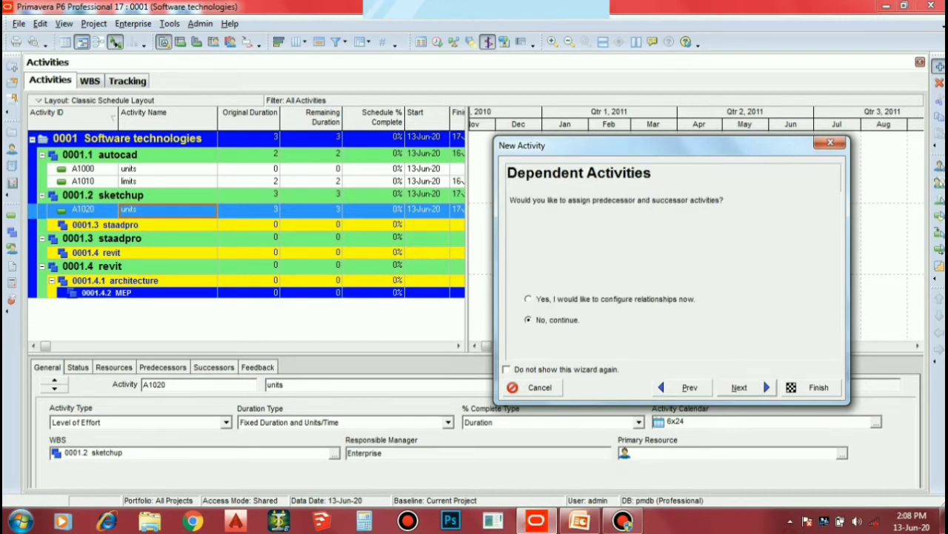
# Finish creating the sketchup units activity without configuring relationships or more details
pyautogui.press('Return')
pyautogui.press('Return')
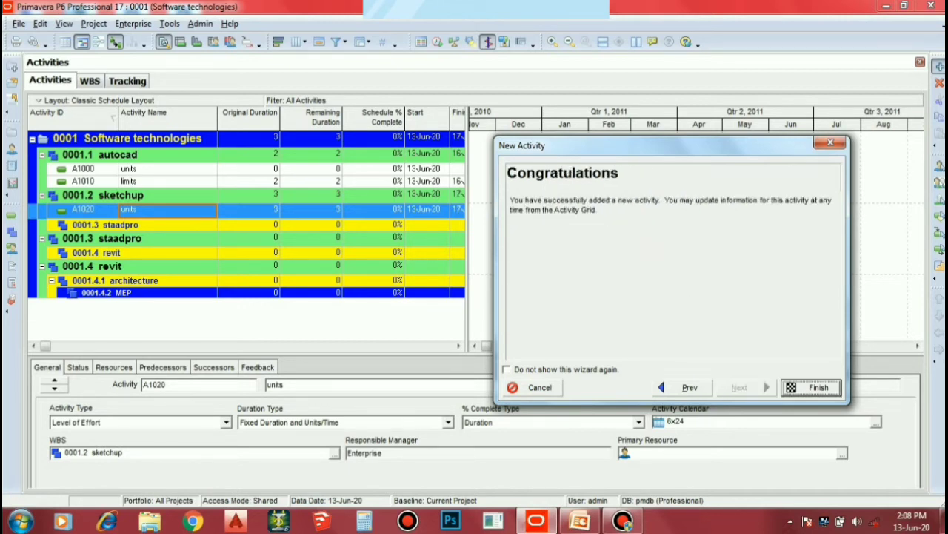
pyautogui.press('Return')
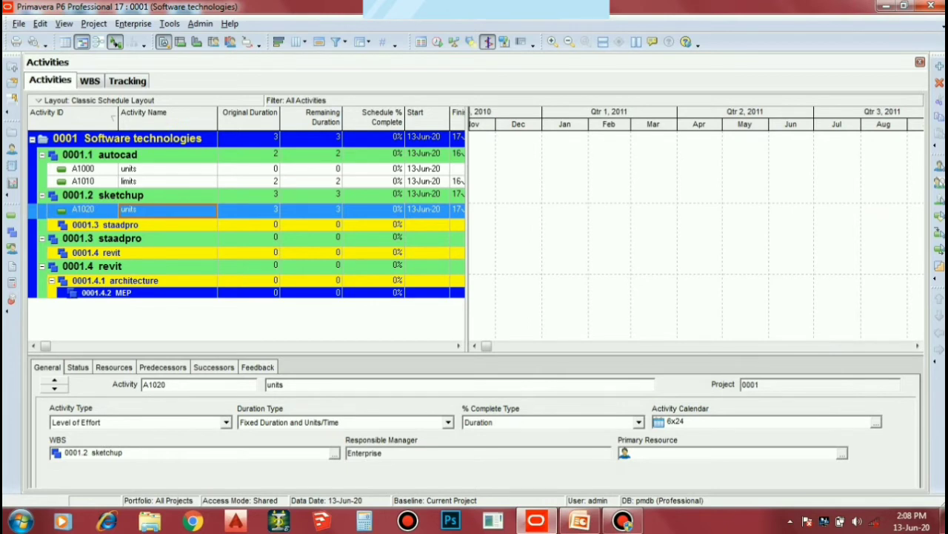
# Set the start date of the units activity under sketchup to 16-Jun-20
pyautogui.click(458, 346)
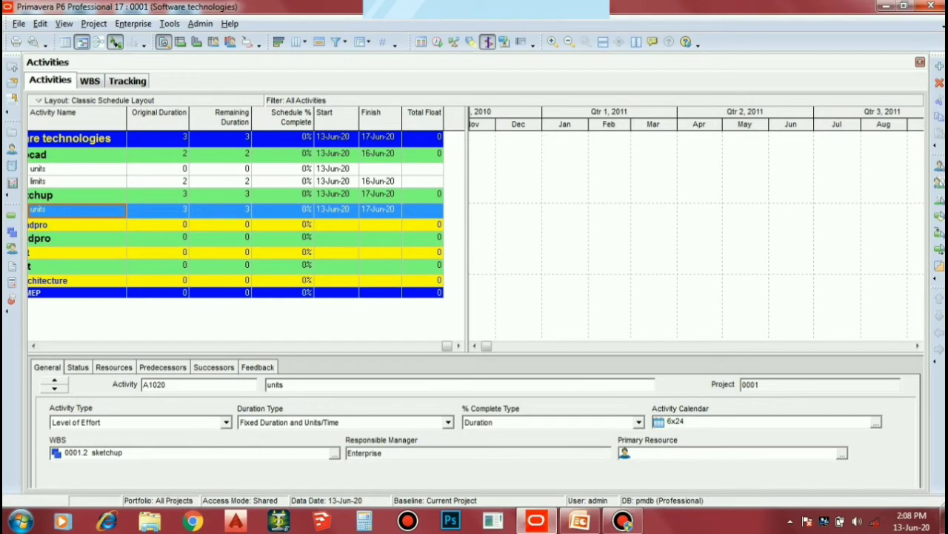
pyautogui.click(338, 210)
pyautogui.click(352, 211)
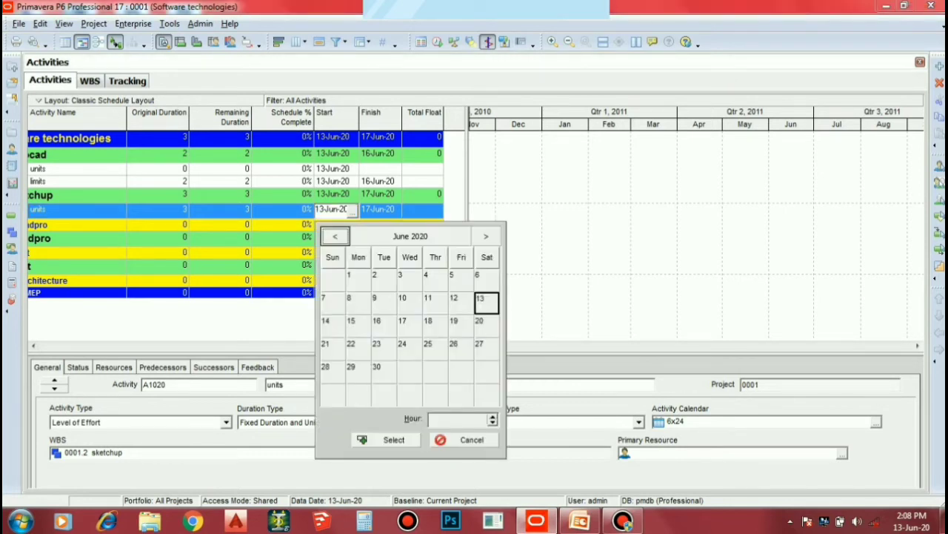
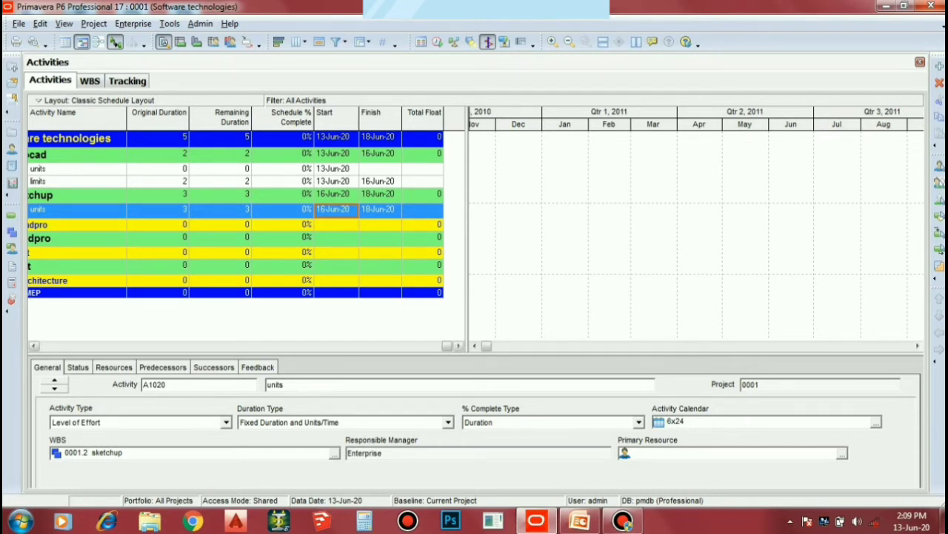
# Add a new activity named "draw" under the 0001.3 staadpro WBS element
pyautogui.moveTo(447, 346); pyautogui.dragTo(69, 346)
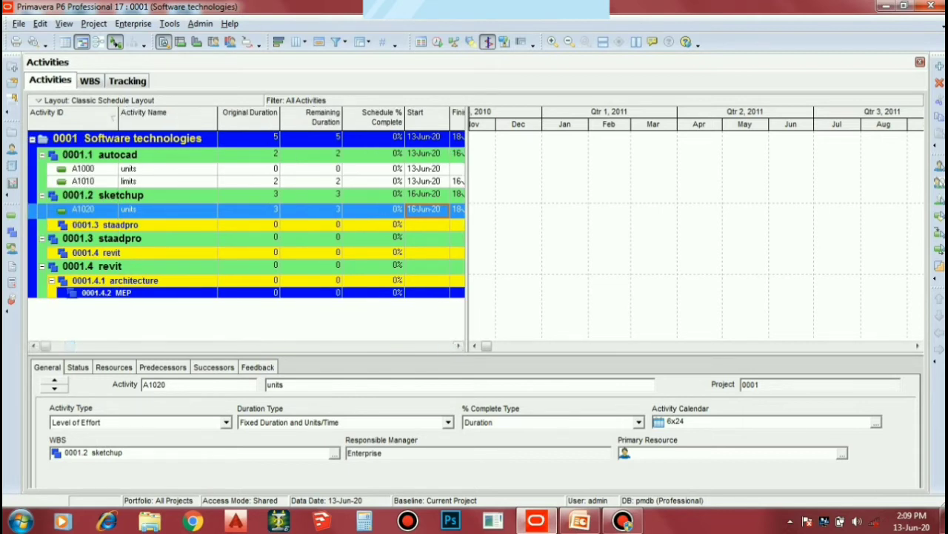
pyautogui.click(119, 238)
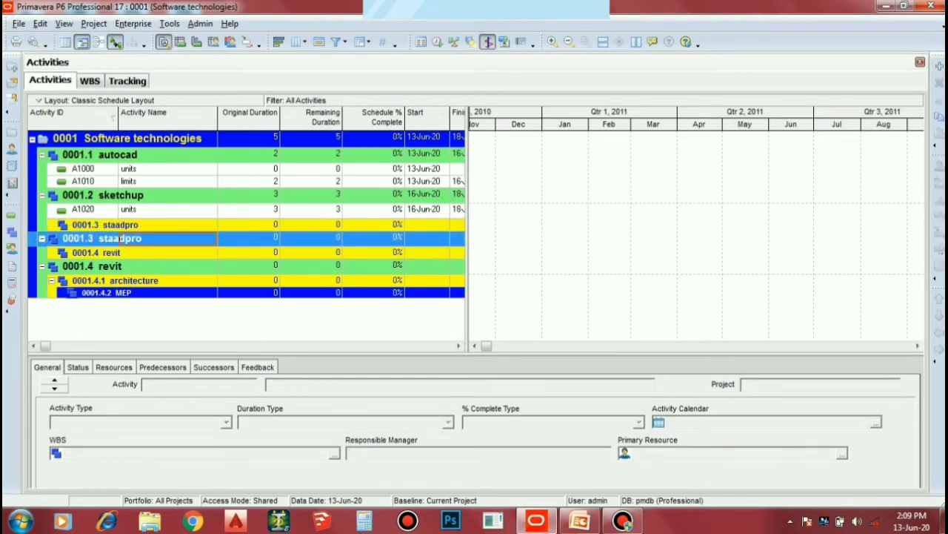
pyautogui.click(939, 65)
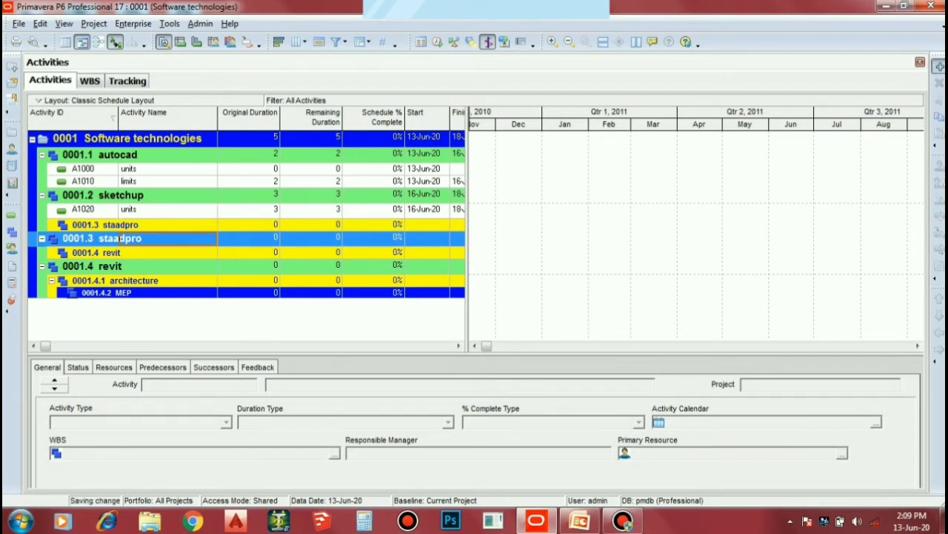
pyautogui.press('Tab')
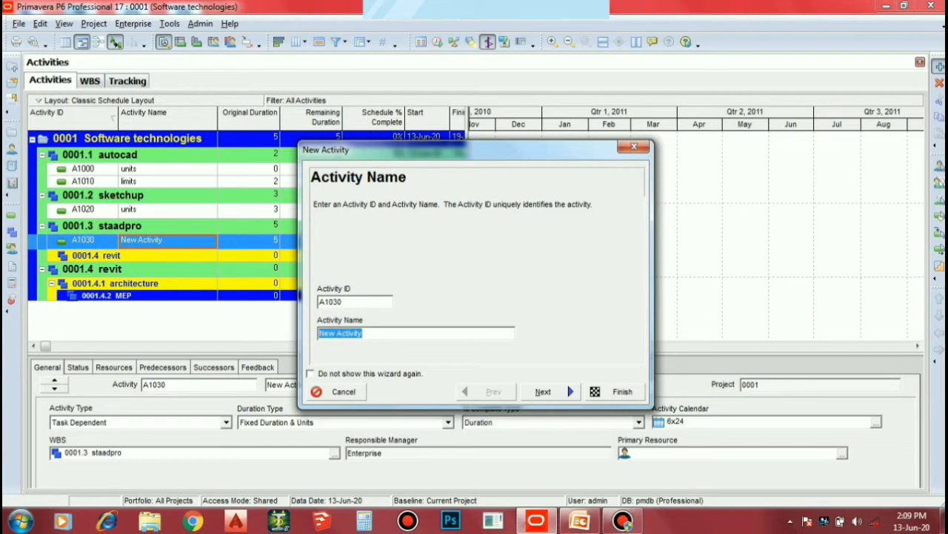
pyautogui.write('draw')
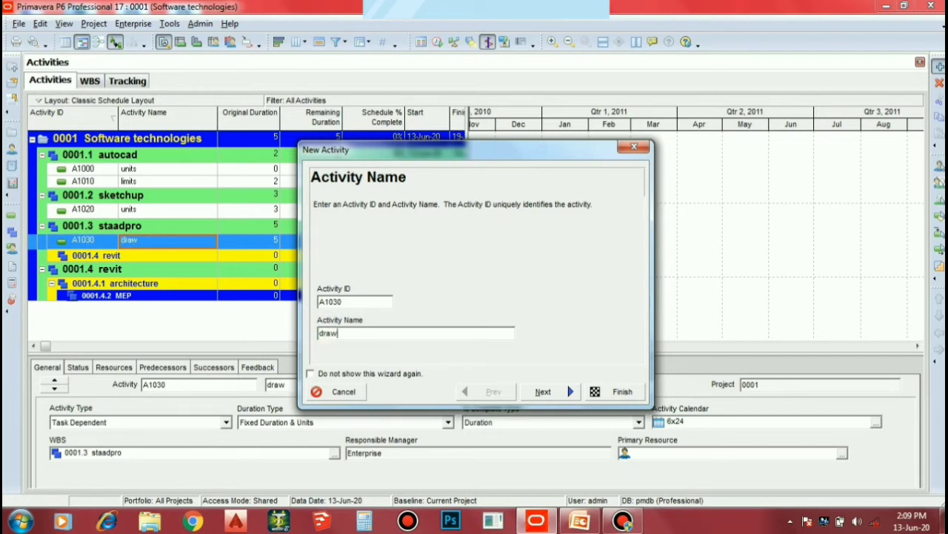
pyautogui.press('Return')
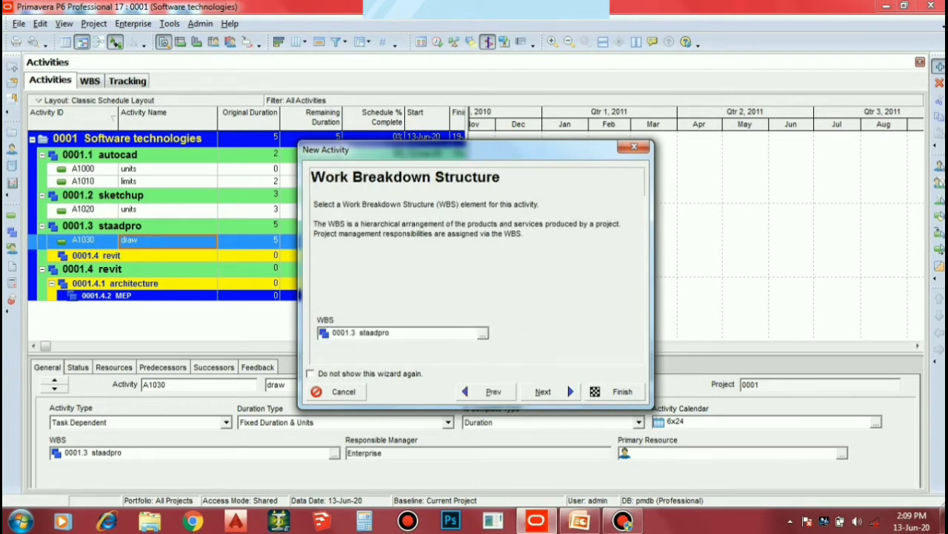
# Keep the staadpro WBS for the draw activity and set its activity type to Level of Effort
pyautogui.press('Return')
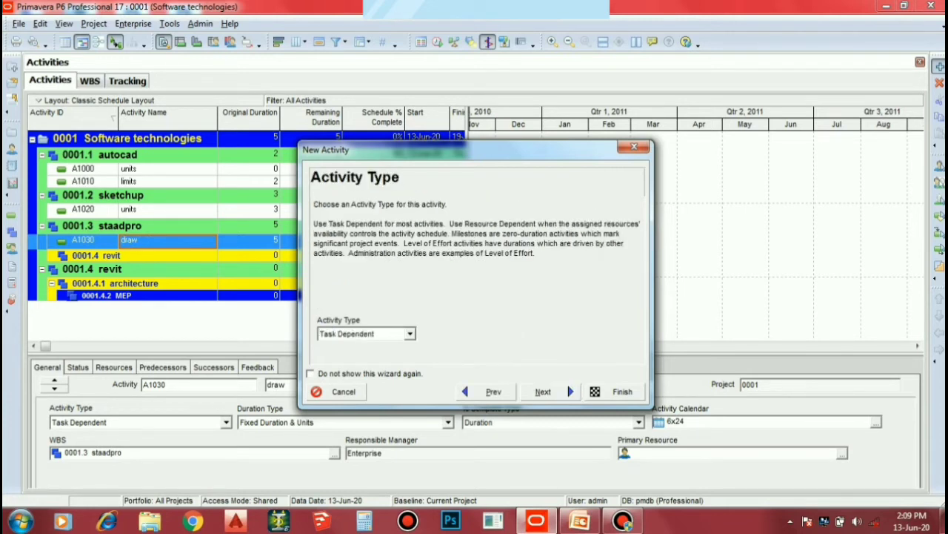
pyautogui.click(410, 333)
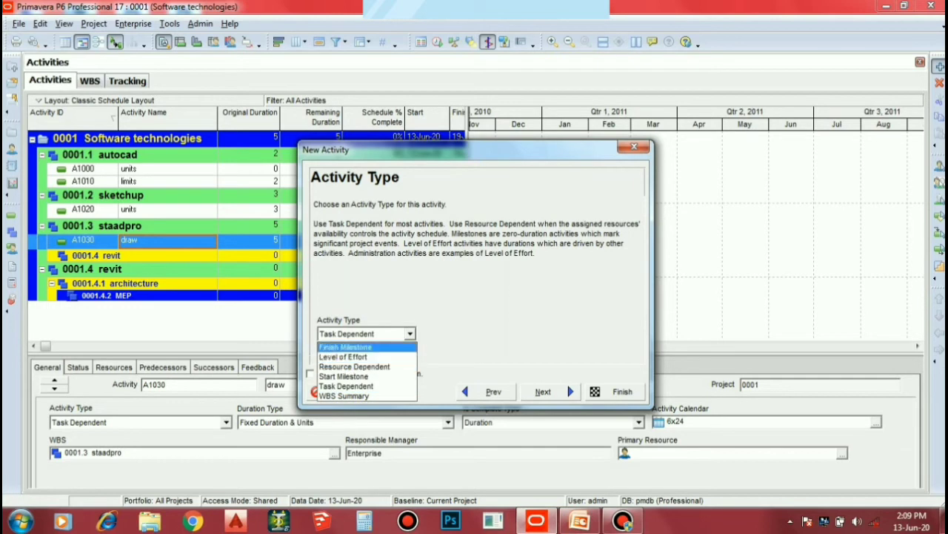
pyautogui.click(345, 356)
pyautogui.press('Return')
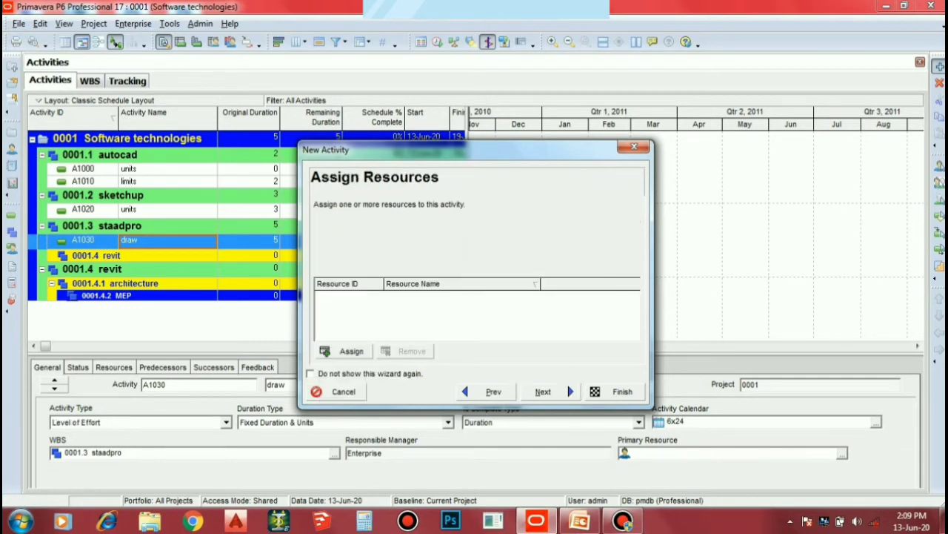
# Leave the draw activity without assigned resources and keep its duration type as Fixed Duration & Units
pyautogui.press('Return')
pyautogui.hotkey('alt', 'Down')
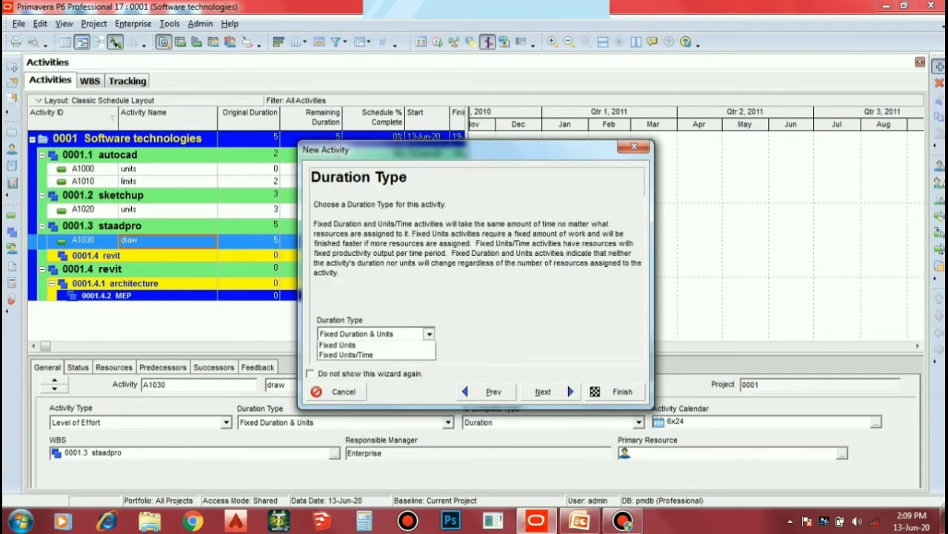
pyautogui.press('Return')
pyautogui.press('Return')
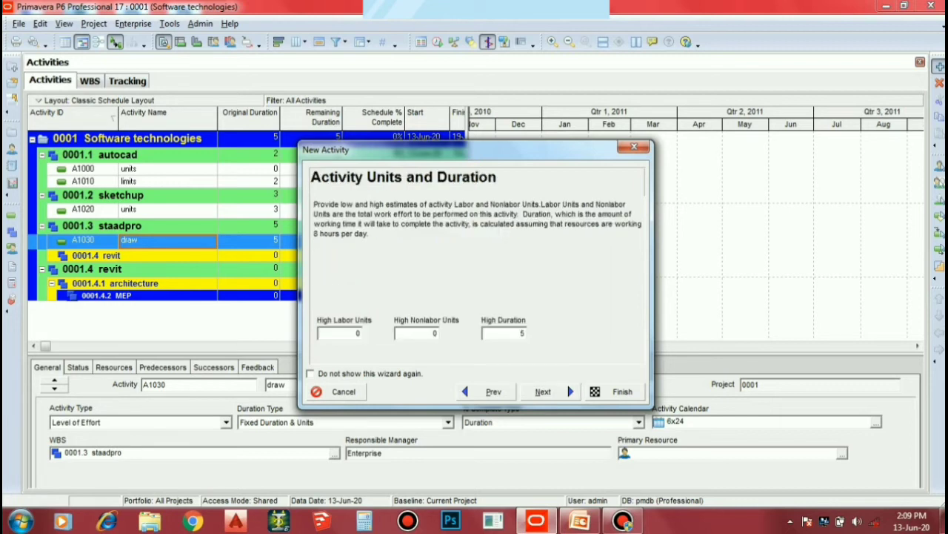
# Keep the draw activity's High Duration at 5 and finish creating it without relationships or extra details
pyautogui.moveTo(461, 150); pyautogui.dragTo(639, 149)
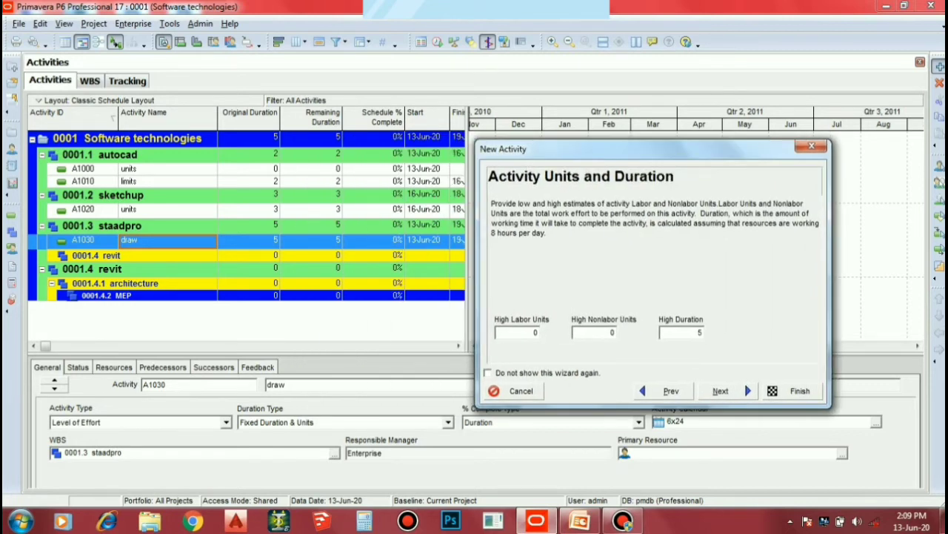
pyautogui.click(682, 333)
pyautogui.press('Return')
pyautogui.press('Return')
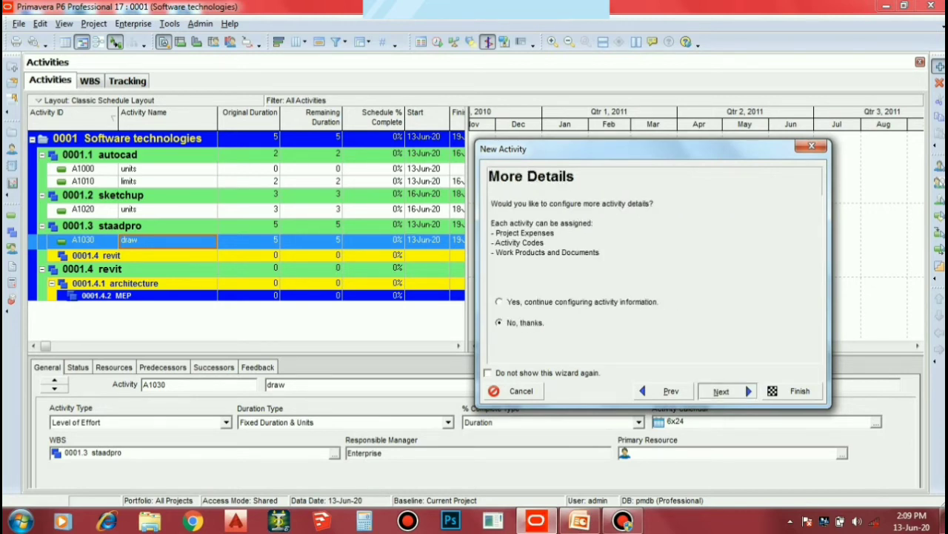
pyautogui.press('Return')
pyautogui.press('Return')
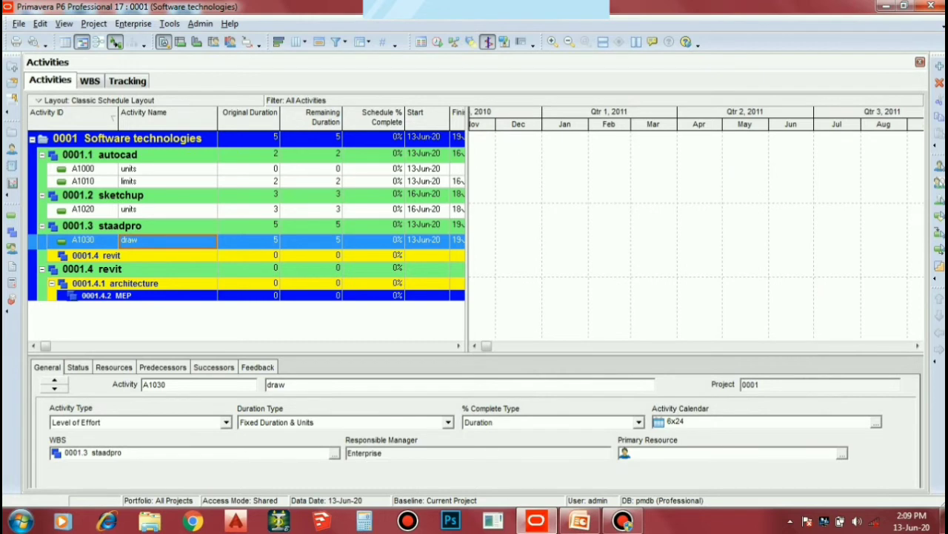
# Set the start date of the draw activity under staadpro to 18-Jun-20
pyautogui.click(459, 346)
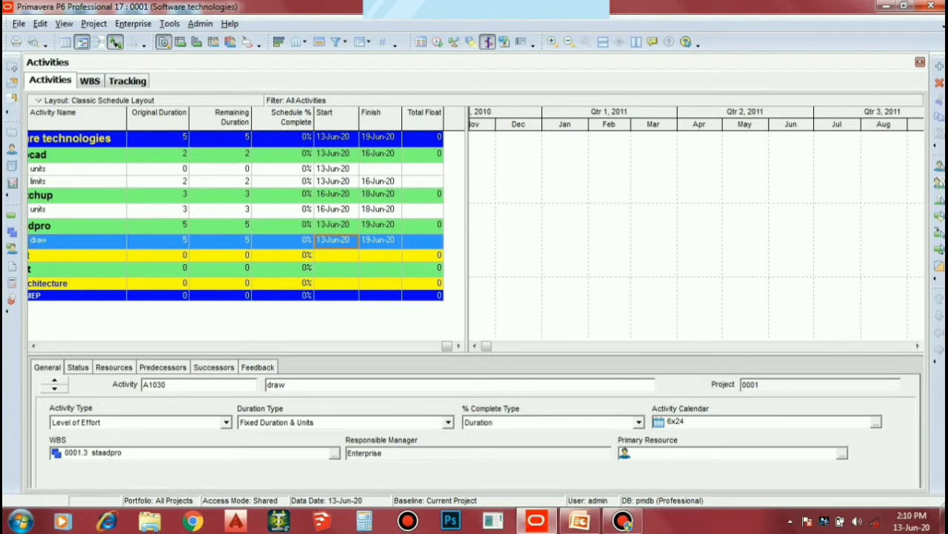
pyautogui.click(336, 240)
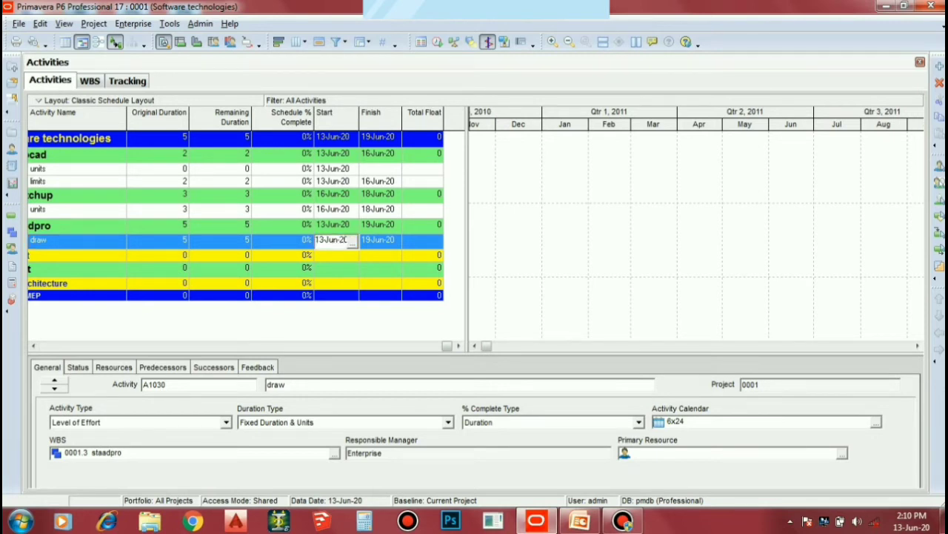
pyautogui.click(353, 239)
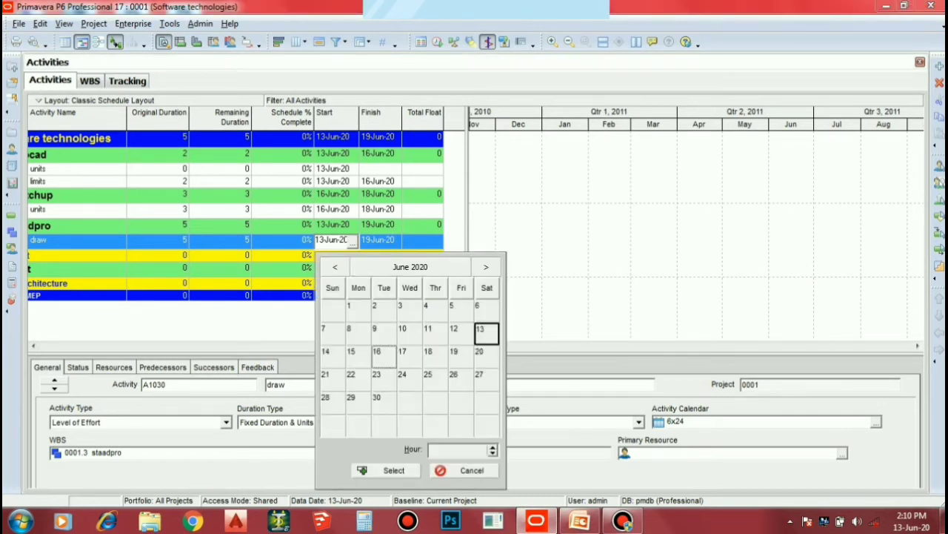
pyautogui.doubleClick(435, 355)
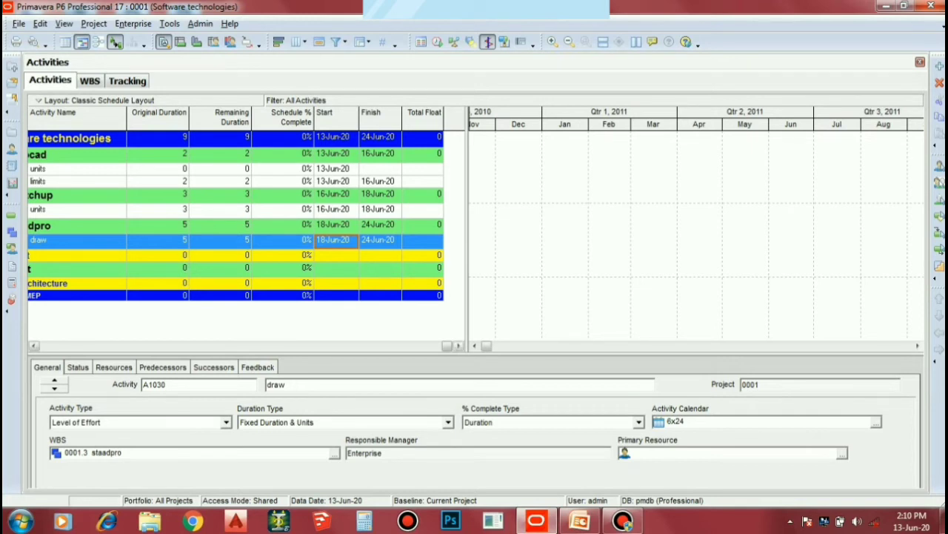
# Add a new activity named "units" under the 0001.4.1 architecture WBS element
pyautogui.moveTo(447, 346); pyautogui.dragTo(46, 346)
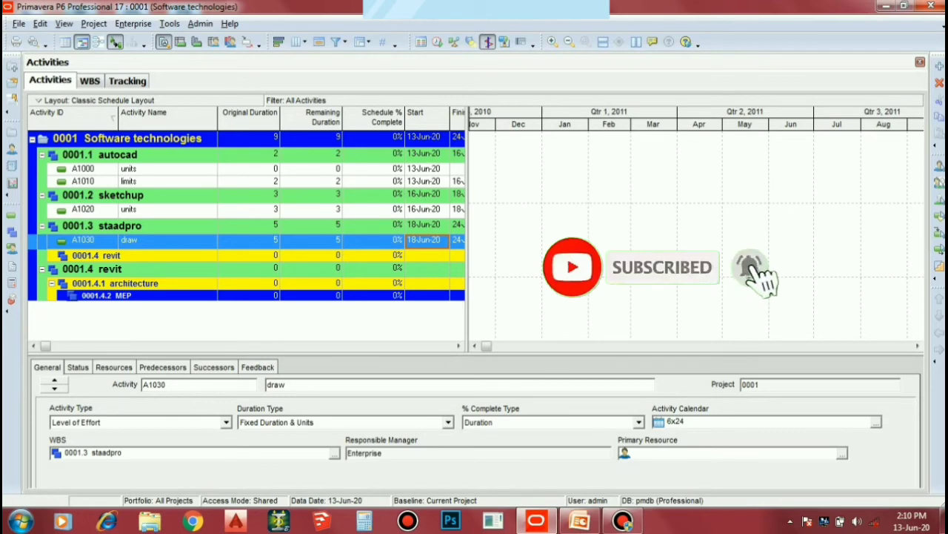
pyautogui.click(118, 284)
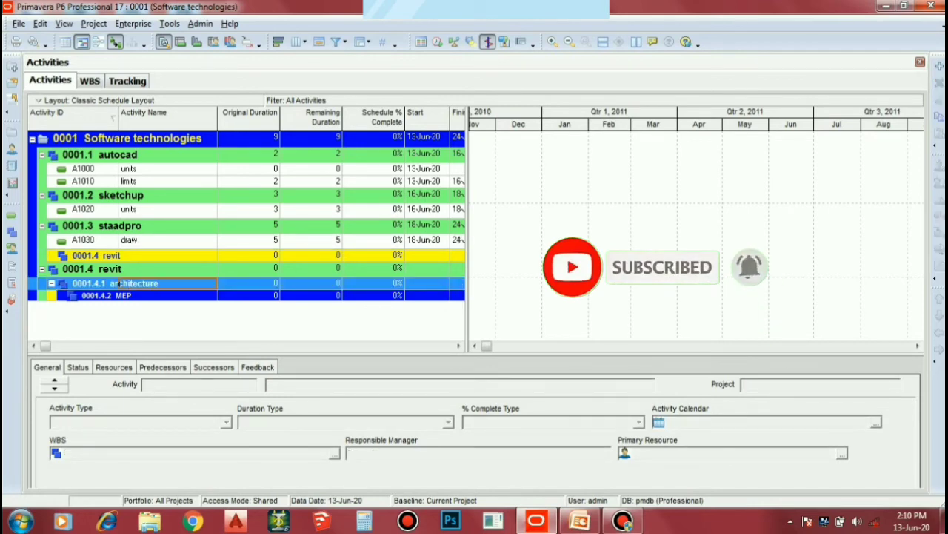
pyautogui.click(940, 65)
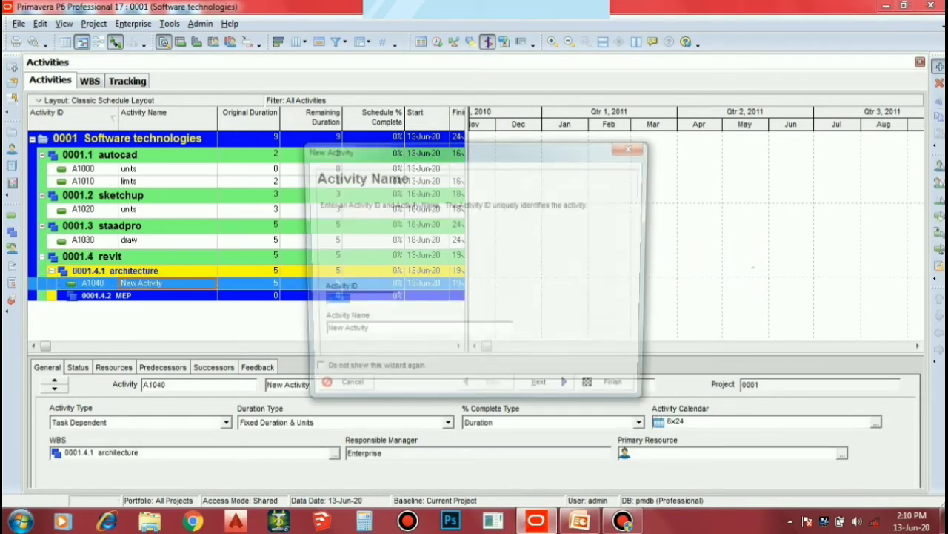
pyautogui.press('Tab')
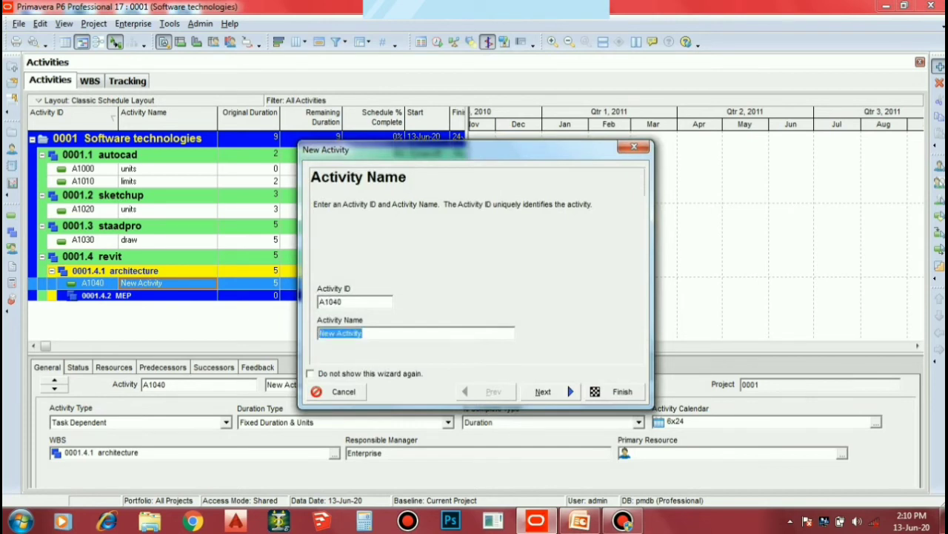
pyautogui.write('units')
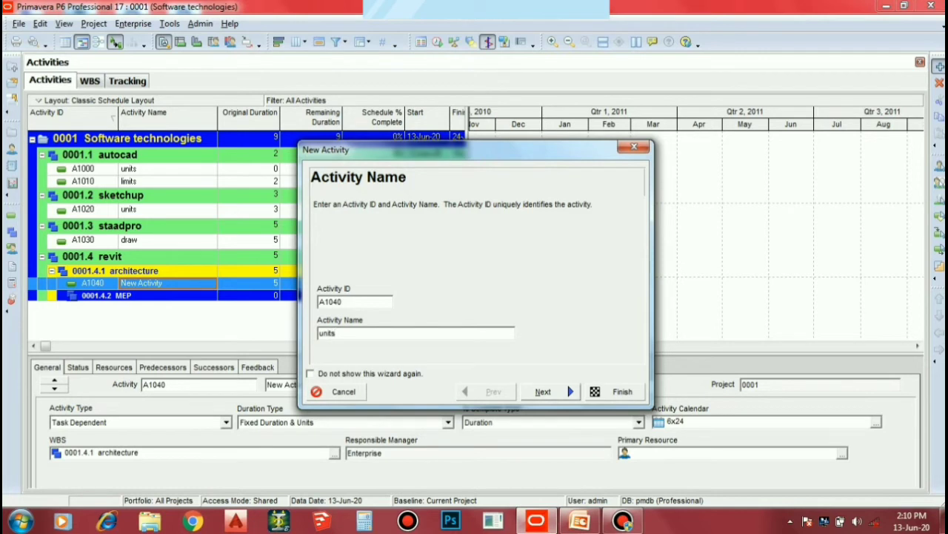
pyautogui.click(551, 391)
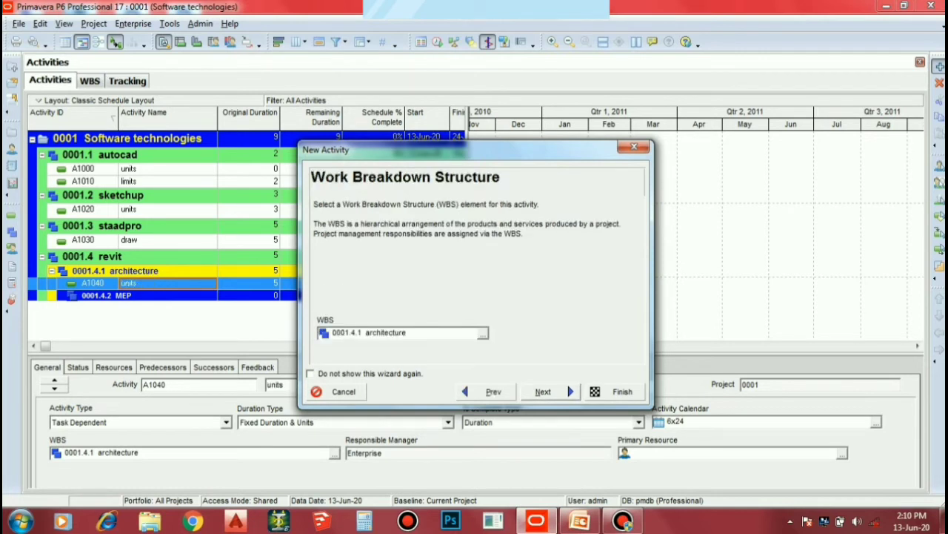
# Set the new units activity's type to Level of Effort, keeping its architecture WBS and the default resource and duration type options
pyautogui.press('Return')
pyautogui.click(409, 334)
pyautogui.click(351, 356)
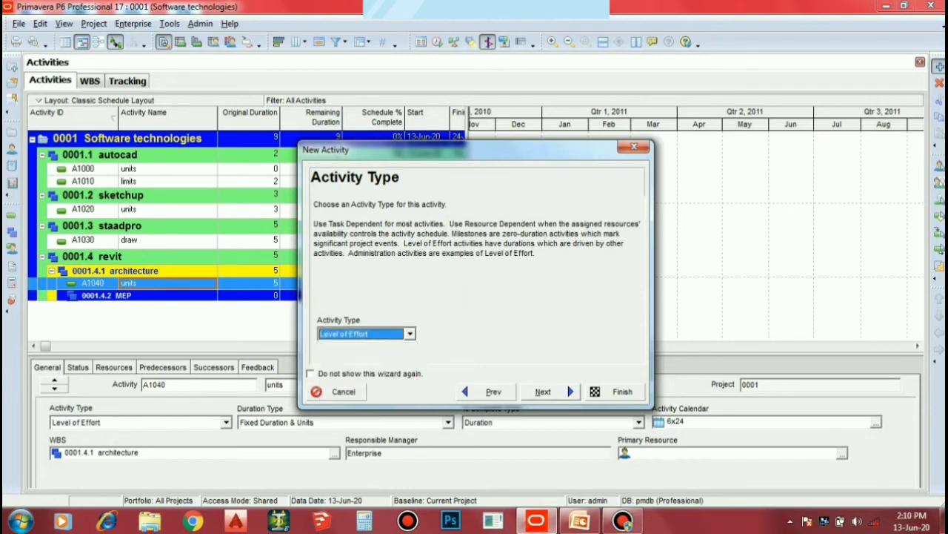
pyautogui.press('Return')
pyautogui.press('Return')
pyautogui.press('Return')
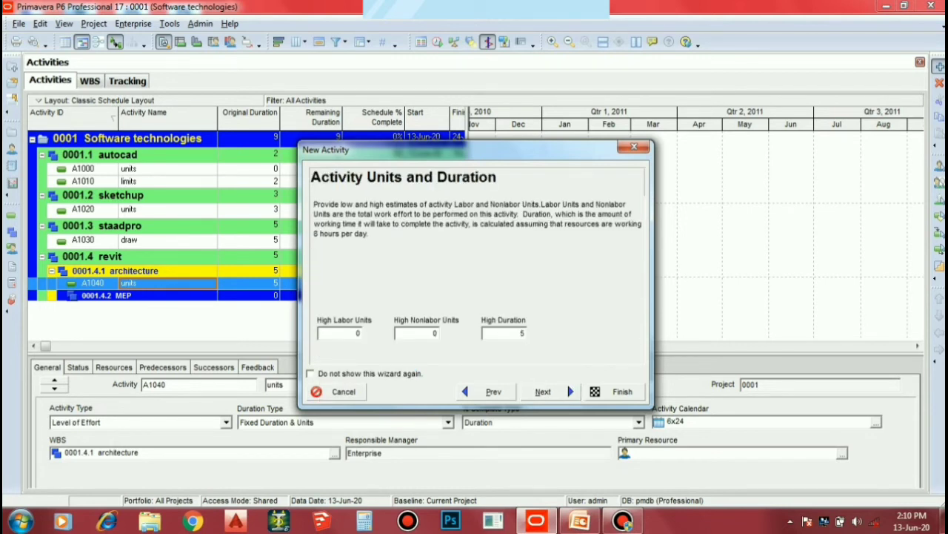
# Set the units activity's High Duration to 3 and finish creating it without relationships or extra details
pyautogui.moveTo(474, 149); pyautogui.dragTo(558, 121)
pyautogui.doubleClick(587, 305)
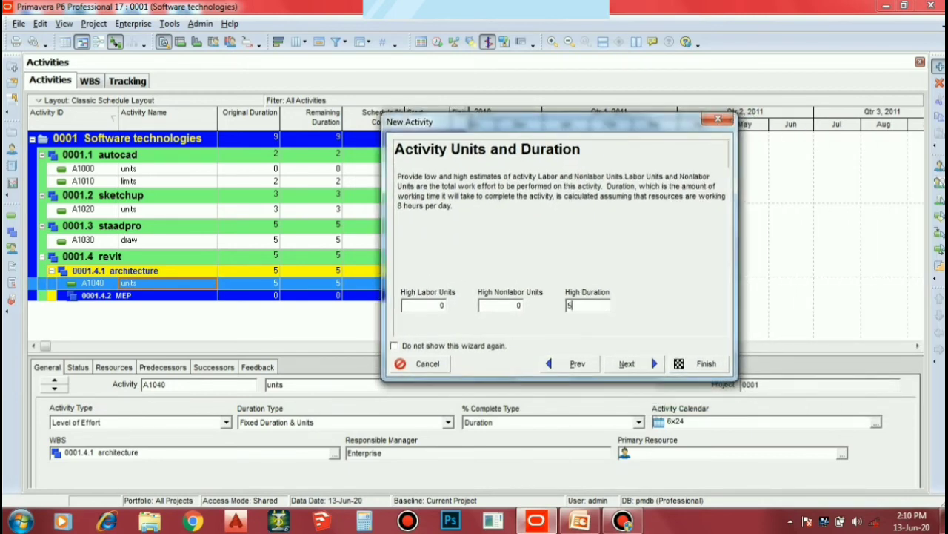
pyautogui.write('3')
pyautogui.click(636, 363)
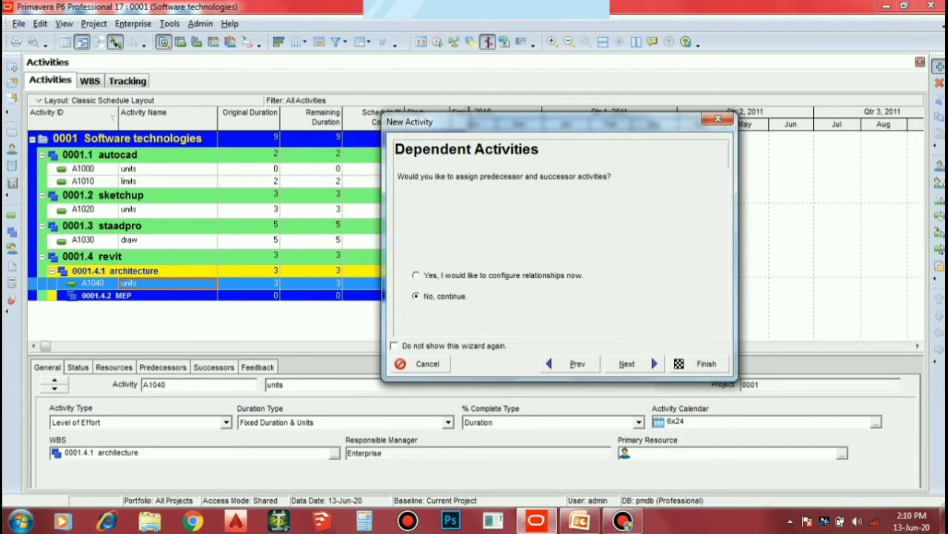
pyautogui.click(627, 363)
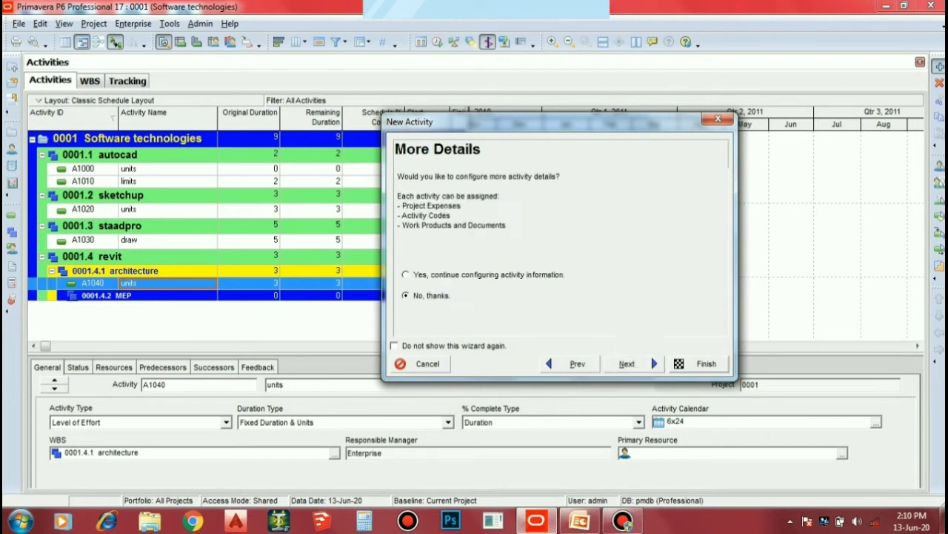
pyautogui.click(700, 364)
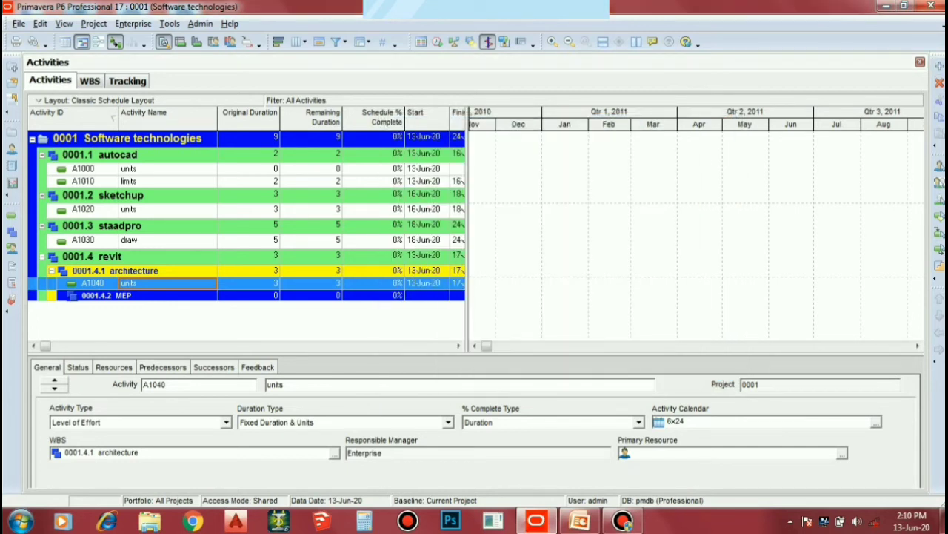
# Set the start date of the units activity under architecture to 24-Jun-20
pyautogui.click(459, 346)
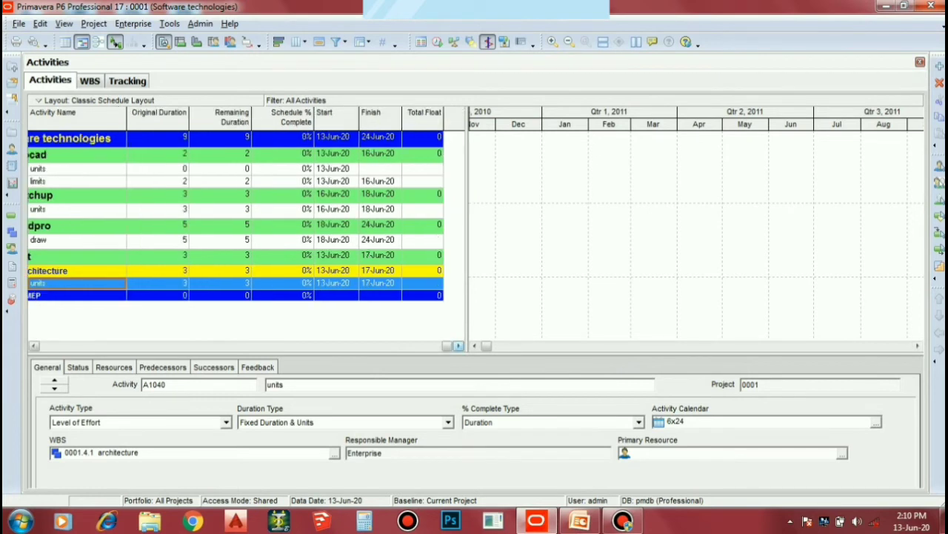
pyautogui.click(332, 283)
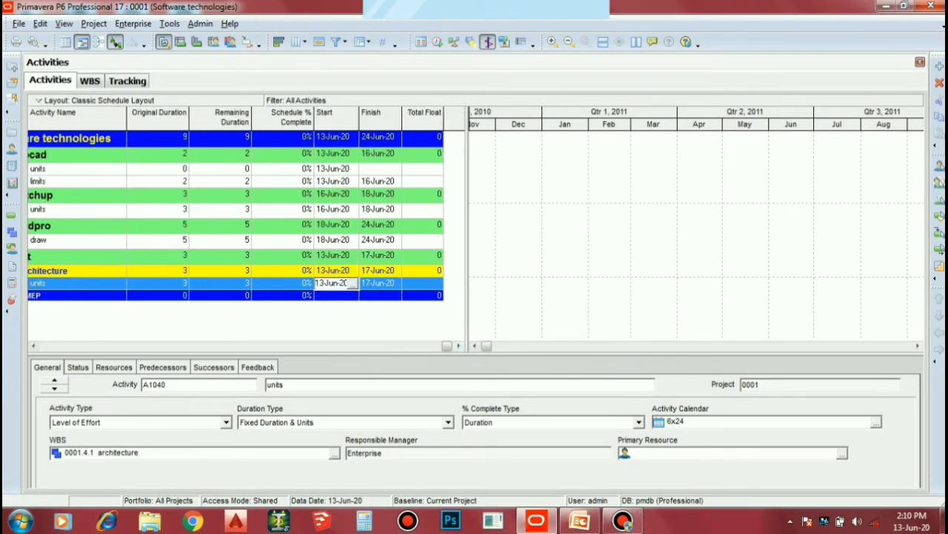
pyautogui.click(352, 284)
pyautogui.click(410, 168)
pyautogui.click(387, 258)
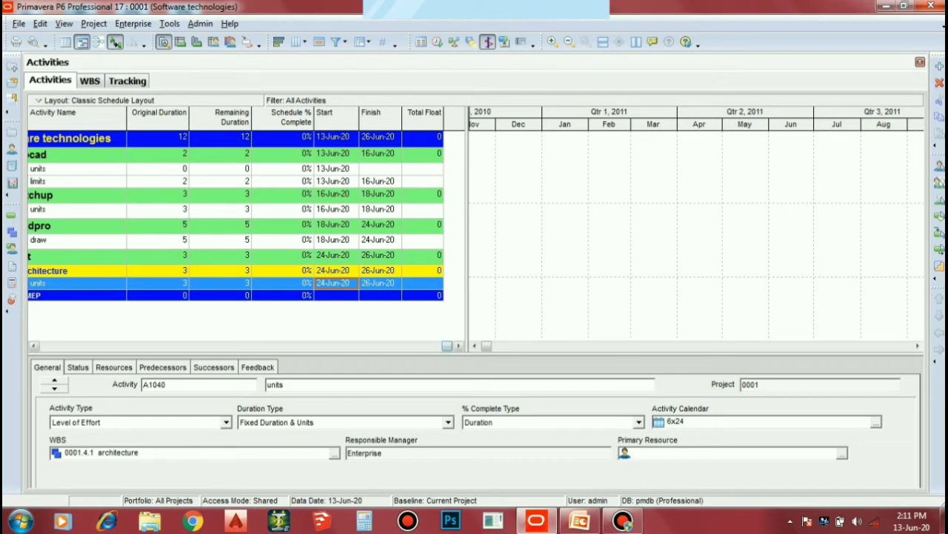
# Add a new activity named "import" under the 0001.4.2 MEP WBS element
pyautogui.moveTo(447, 345); pyautogui.dragTo(44, 345)
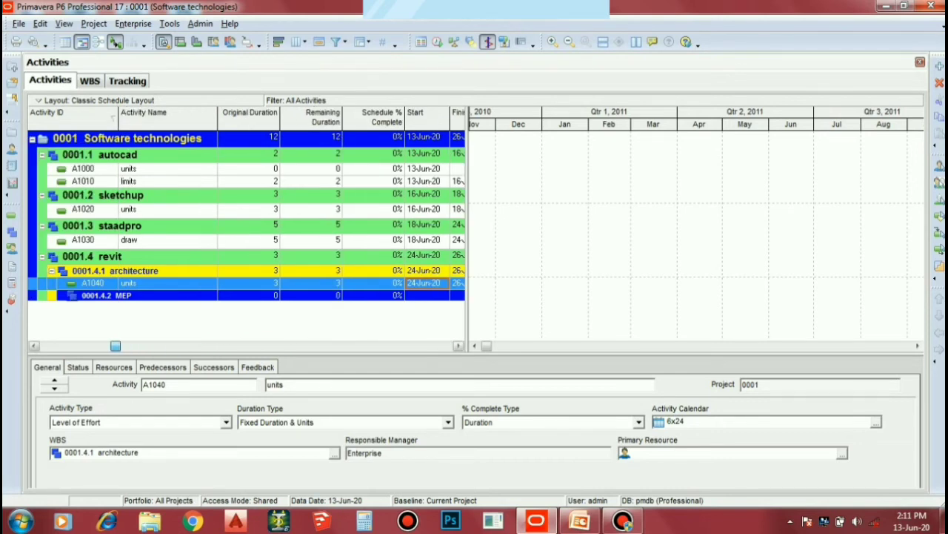
pyautogui.click(117, 295)
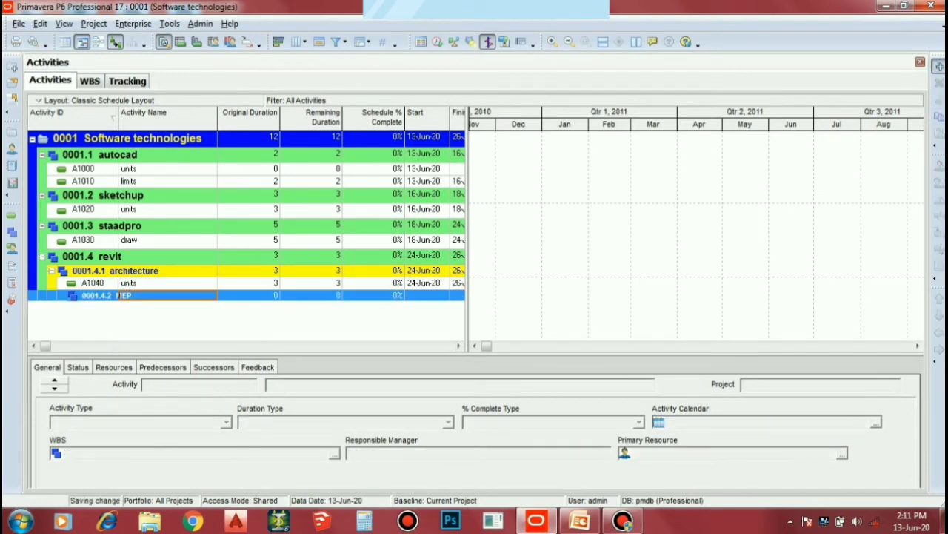
pyautogui.click(939, 66)
pyautogui.press('Tab')
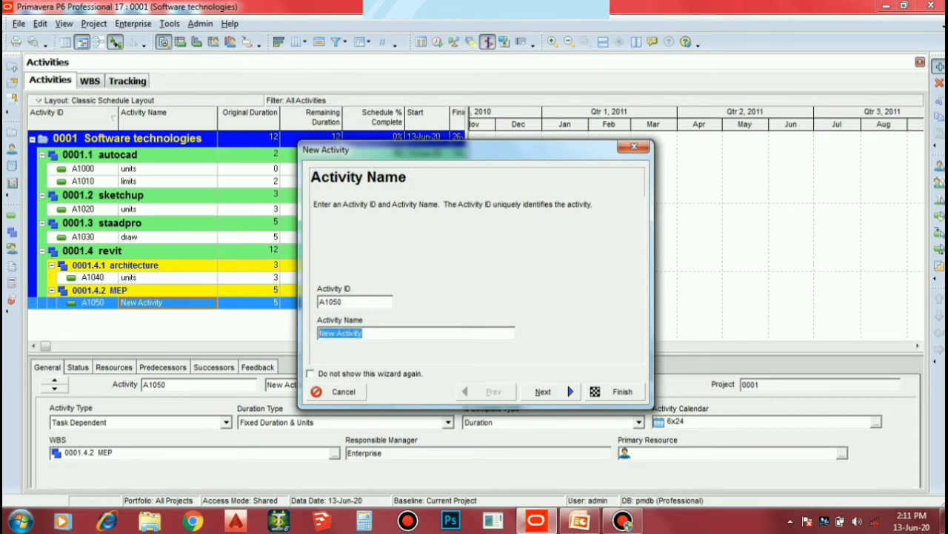
pyautogui.write('import')
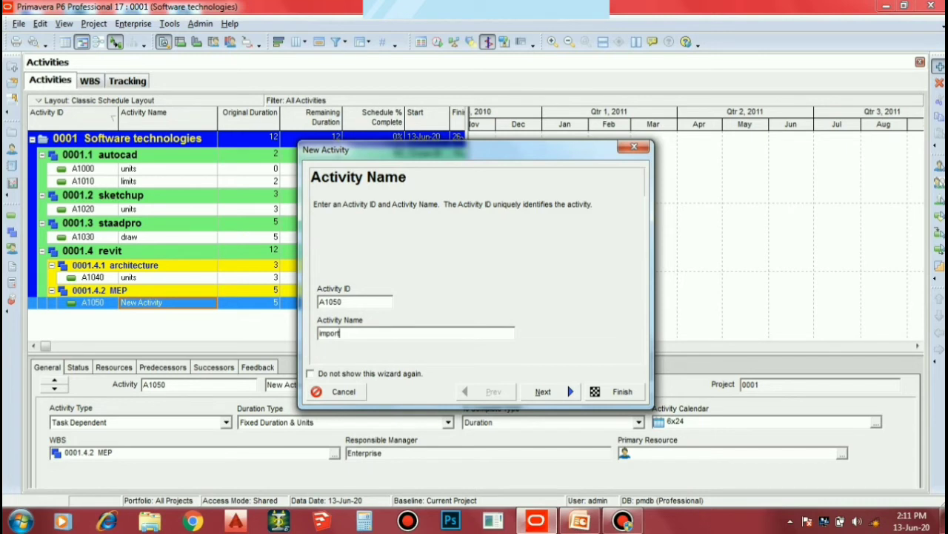
pyautogui.press('Return')
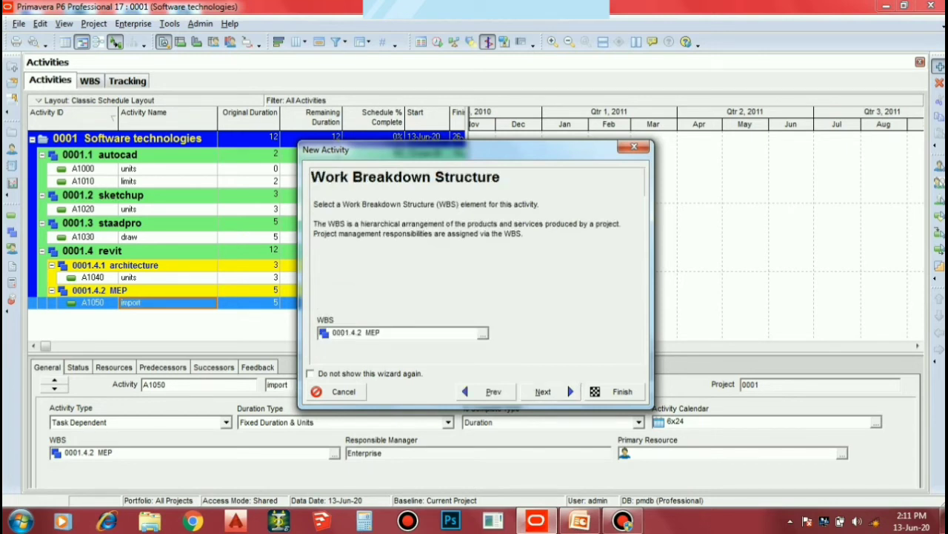
# Keep the MEP WBS for the import activity and set its activity type to Finish Milestone, without relationships or extra details
pyautogui.press('Return')
pyautogui.click(409, 334)
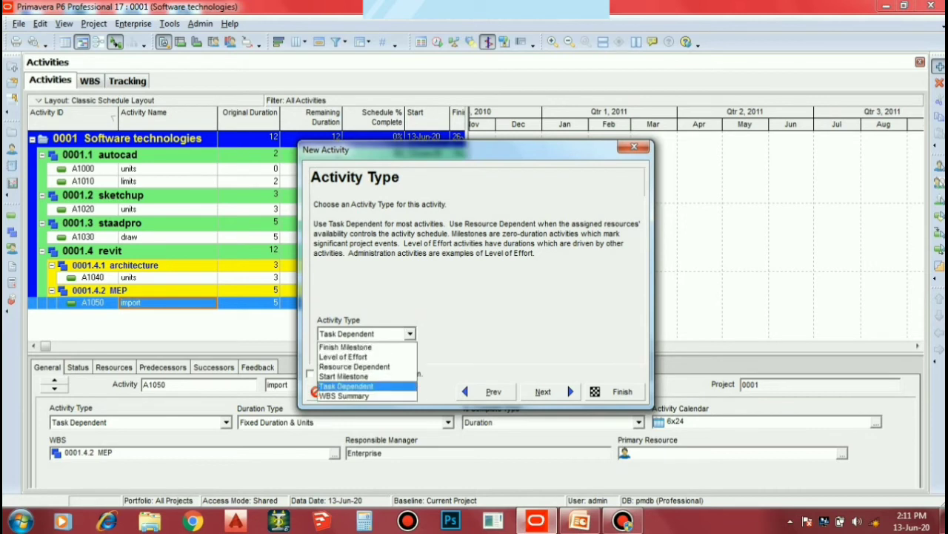
pyautogui.press('Up')
pyautogui.press('Up')
pyautogui.press('Up')
pyautogui.press('Up')
pyautogui.press('Return')
pyautogui.press('Return')
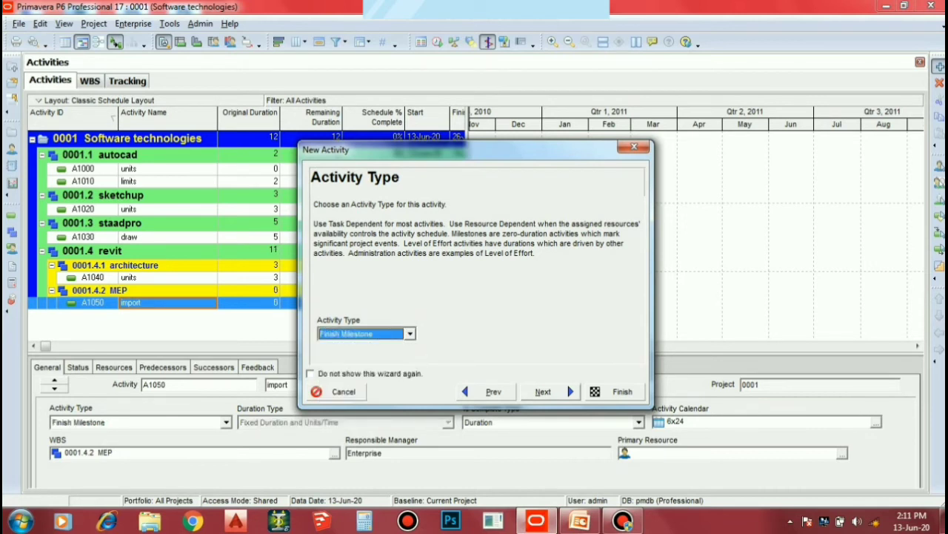
pyautogui.press('Return')
pyautogui.press('Return')
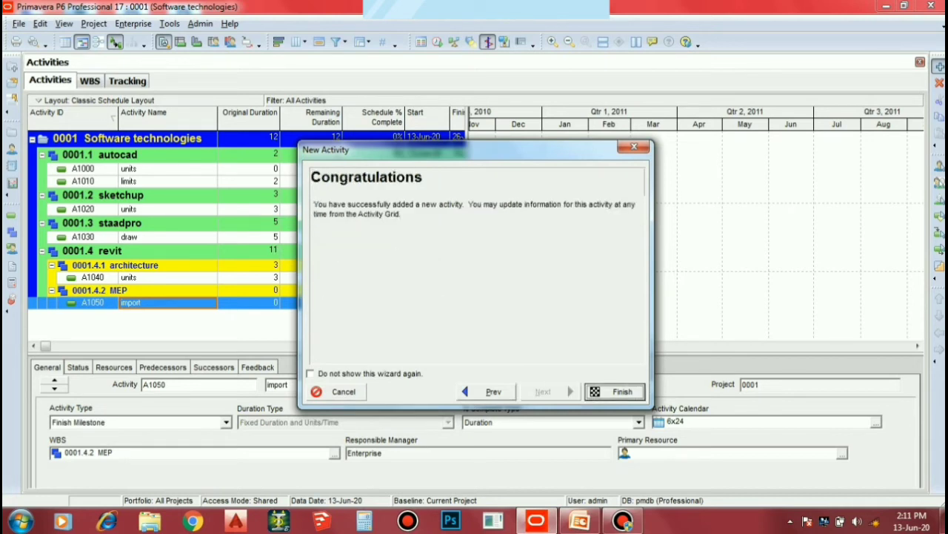
# Go back through the new activity wizard, keep Finish Milestone as the import activity's type, and finish creating it
pyautogui.click(487, 392)
pyautogui.press('Return')
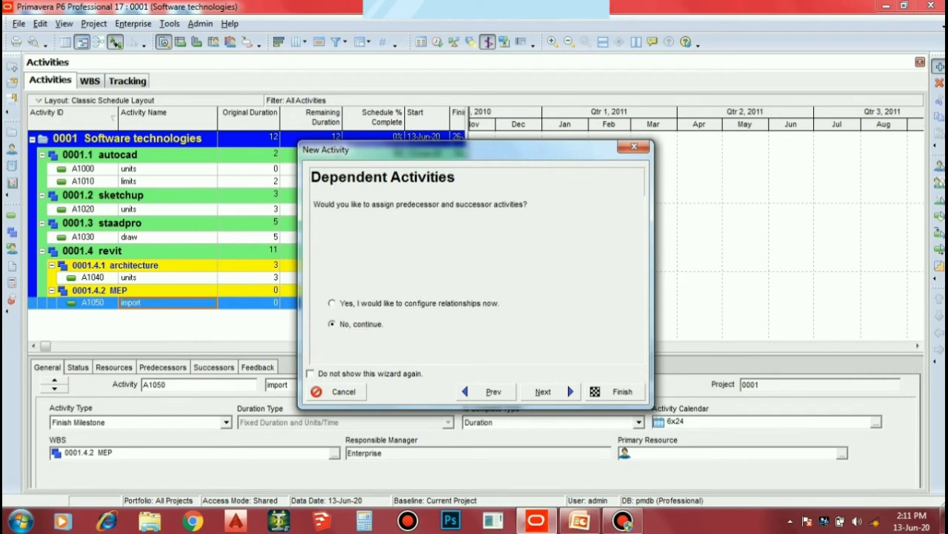
pyautogui.press('Return')
pyautogui.press('Tab')
pyautogui.press('Return')
pyautogui.click(410, 333)
pyautogui.click(410, 334)
pyautogui.press('Return')
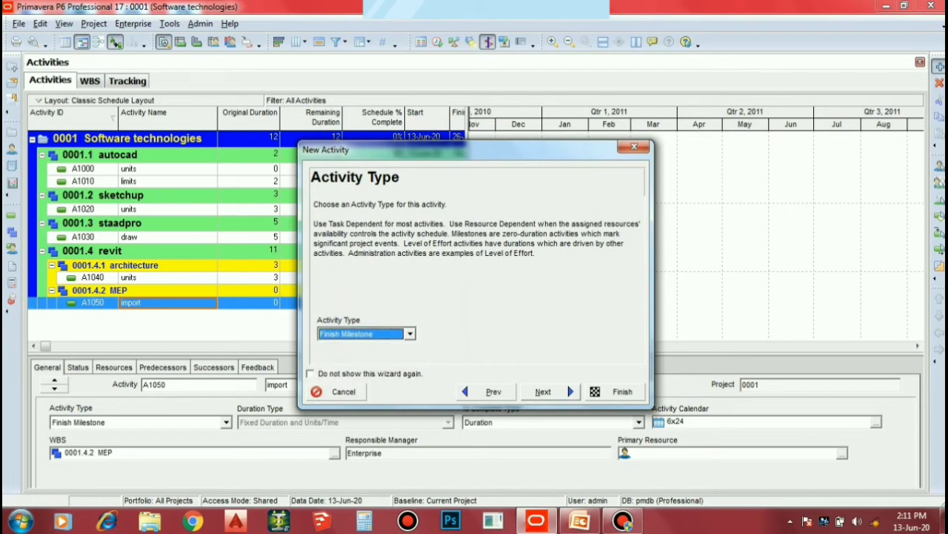
pyautogui.press('Return')
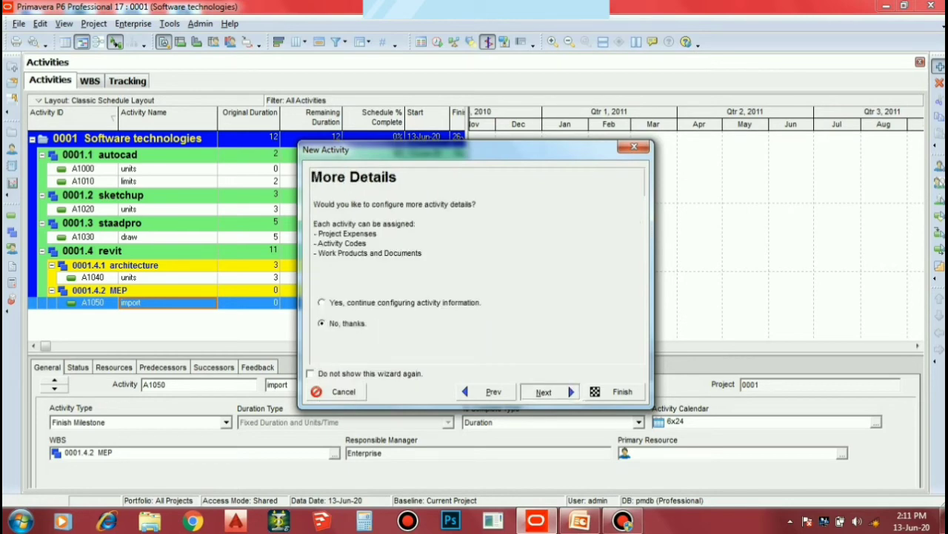
pyautogui.press('Return')
pyautogui.press('Return')
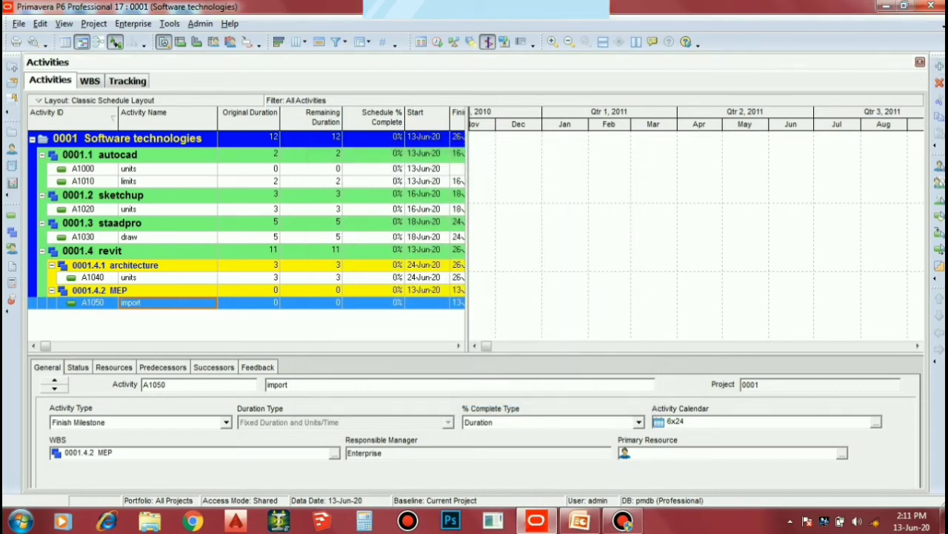
# Undo the import activity's naming and its change to the Finish Milestone type
pyautogui.click(458, 345)
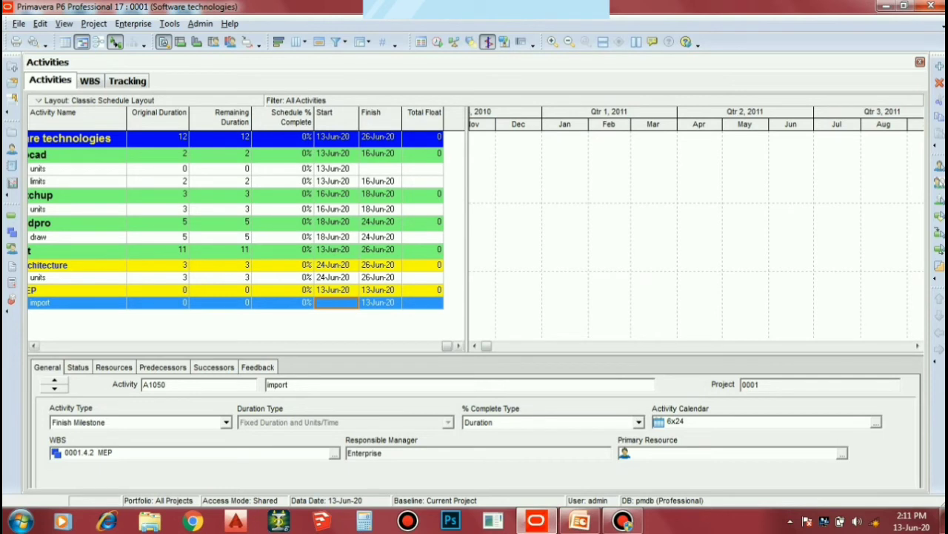
pyautogui.moveTo(447, 346); pyautogui.dragTo(45, 346)
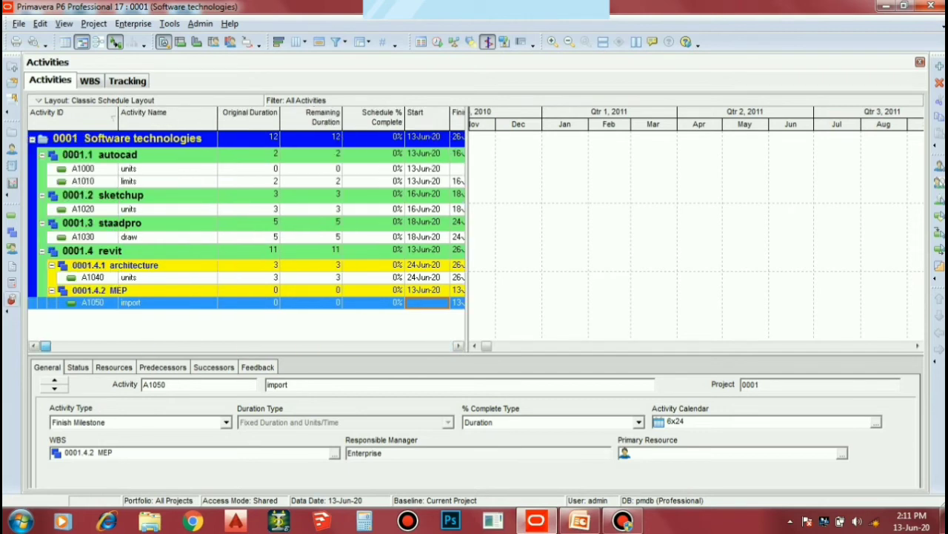
pyautogui.hotkey('ctrl', 'z')
pyautogui.hotkey('ctrl', 'z')
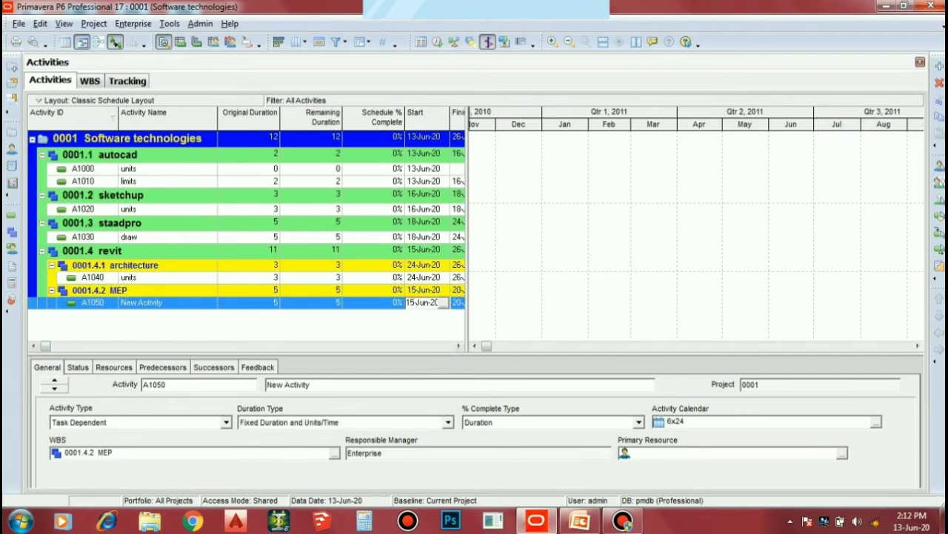
pyautogui.moveTo(45, 346); pyautogui.dragTo(447, 345)
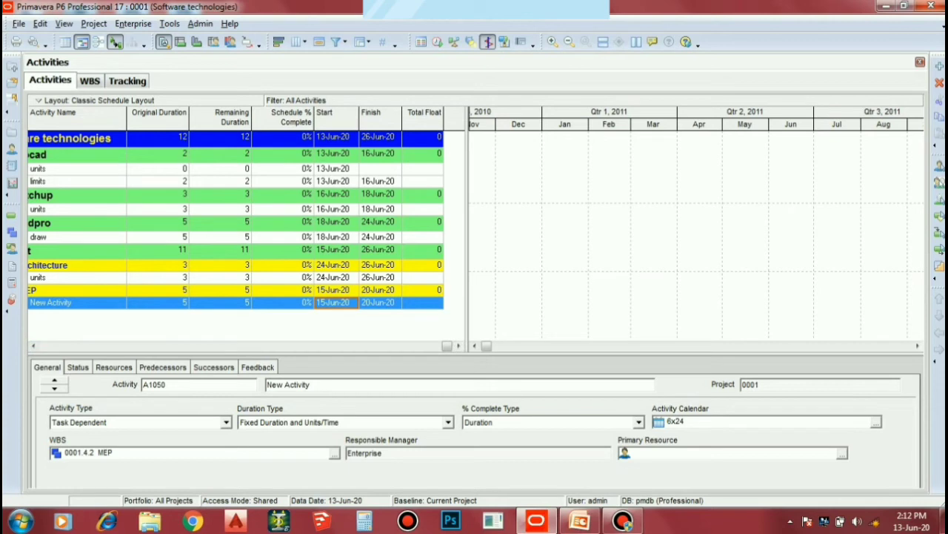
# Set the start date of the new activity under MEP to 26-Jun-20 without adding a Start On or After constraint
pyautogui.click(336, 302)
pyautogui.click(353, 303)
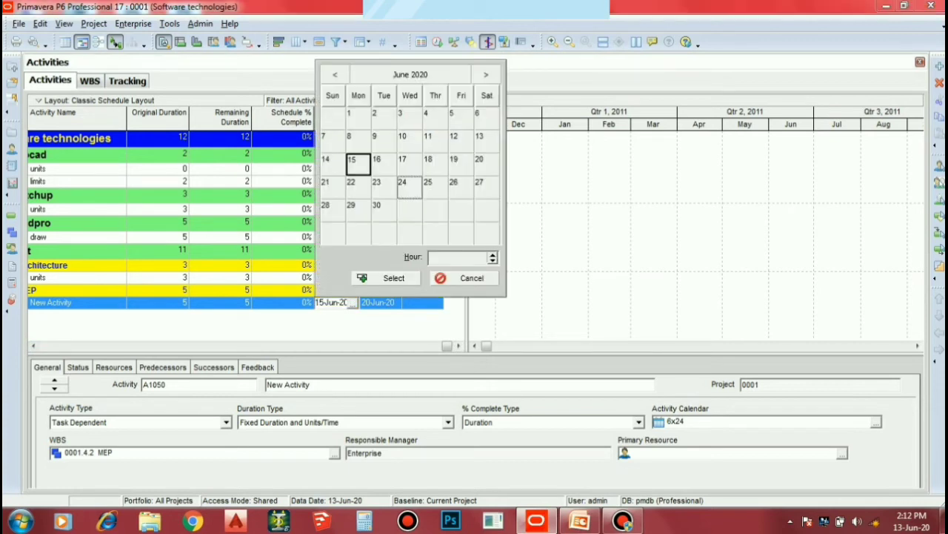
pyautogui.doubleClick(454, 182)
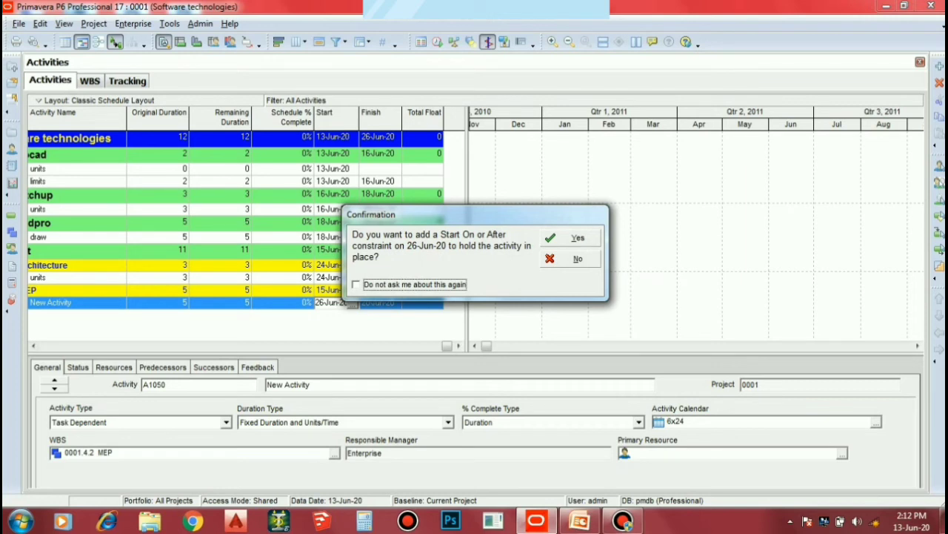
pyautogui.click(572, 258)
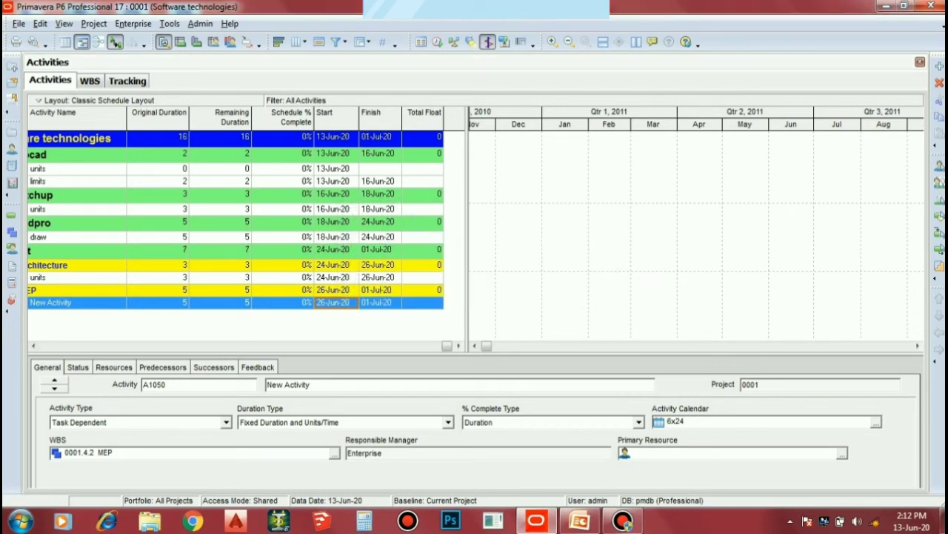
# Set the finish date of the new activity under MEP to 31-Jul-20
pyautogui.click(377, 303)
pyautogui.click(396, 303)
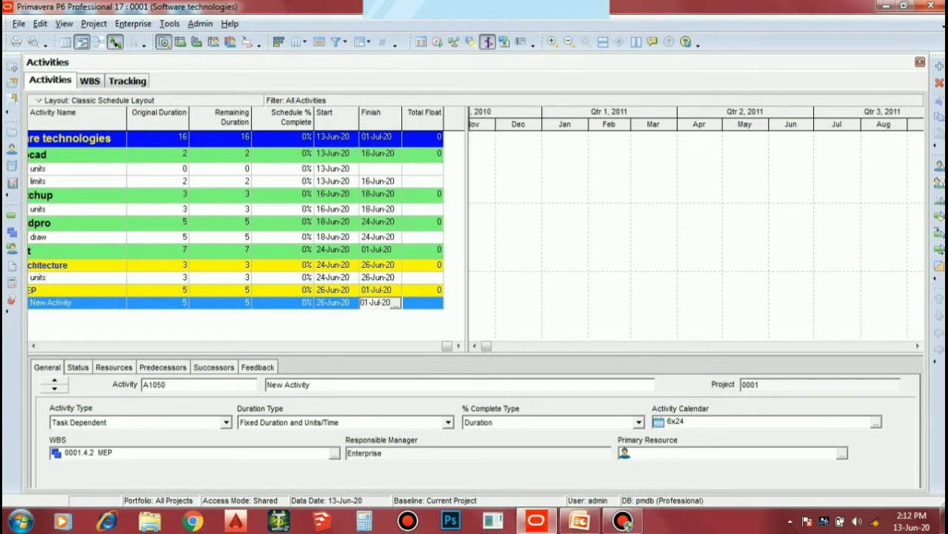
pyautogui.click(389, 302)
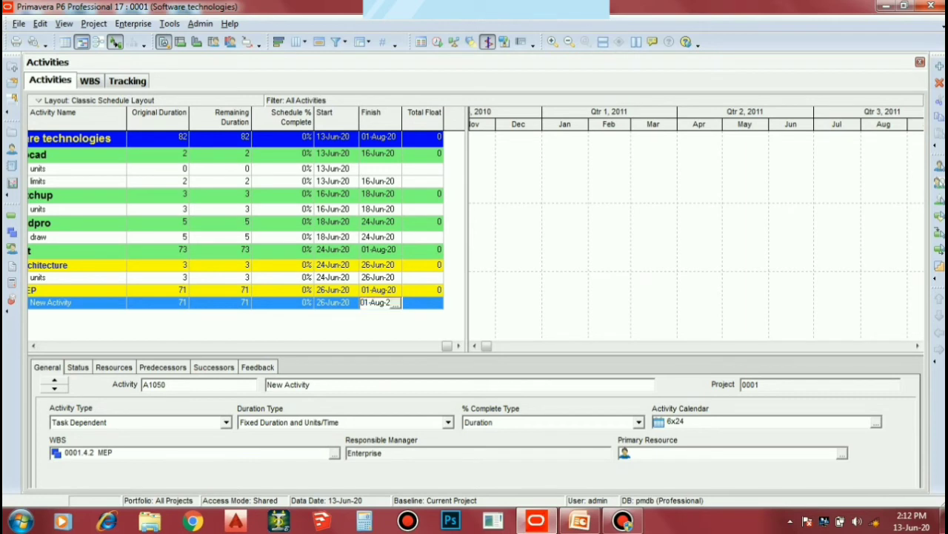
pyautogui.click(395, 303)
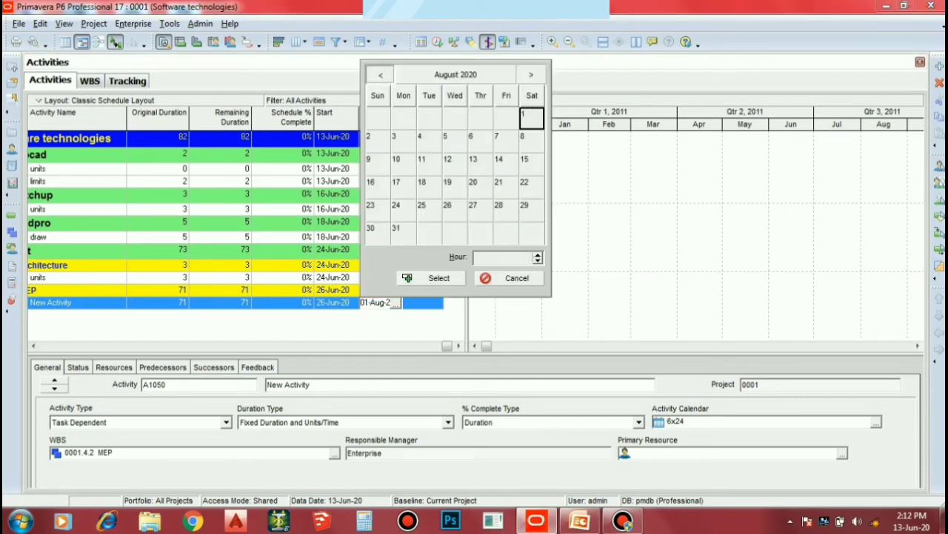
pyautogui.click(381, 74)
pyautogui.doubleClick(480, 211)
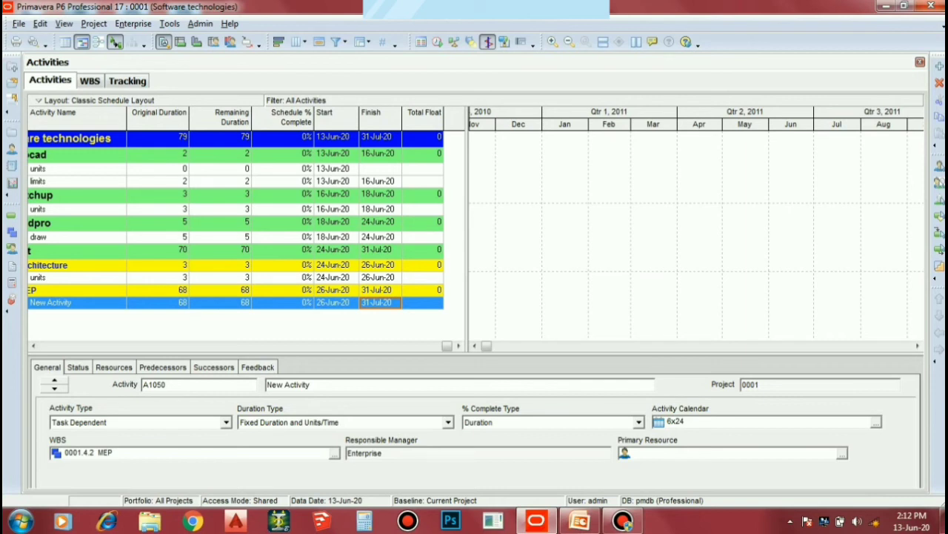
# Examine the durations, start dates and finish dates of the WBS elements and activities, including the revit summary row
pyautogui.moveTo(447, 345)
pyautogui.mouseDown()
pyautogui.moveTo(126, 345)
pyautogui.moveTo(447, 345)
pyautogui.mouseUp()
pyautogui.moveTo(448, 345); pyautogui.dragTo(186, 346)
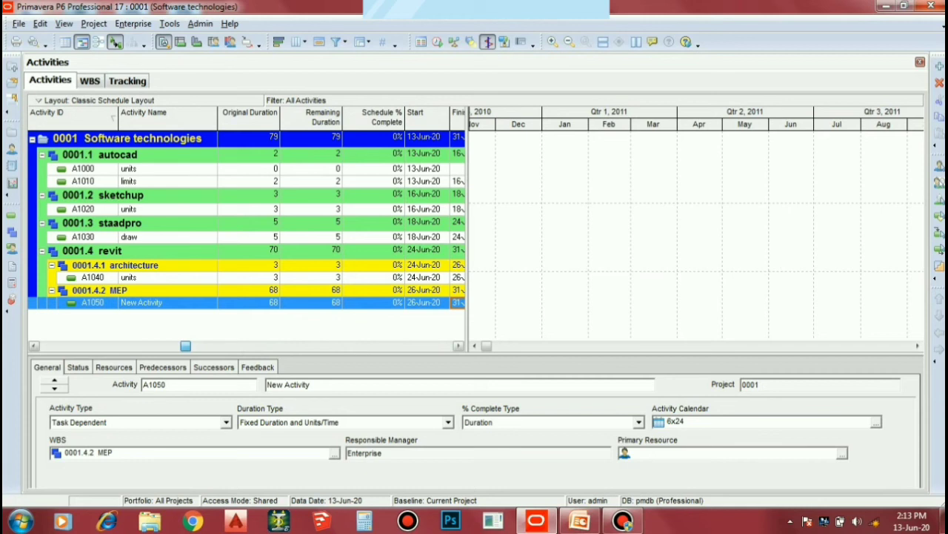
pyautogui.moveTo(186, 346); pyautogui.dragTo(448, 346)
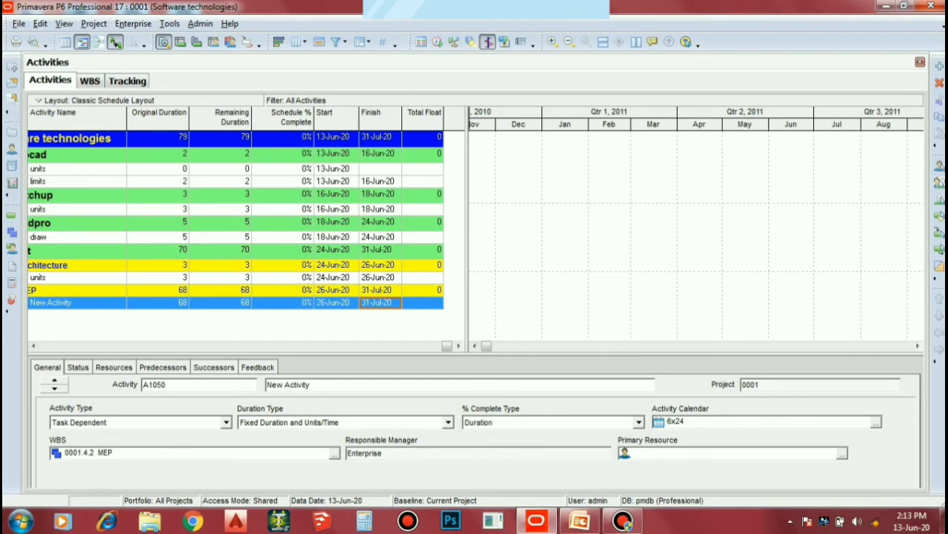
pyautogui.doubleClick(380, 251)
pyautogui.doubleClick(380, 250)
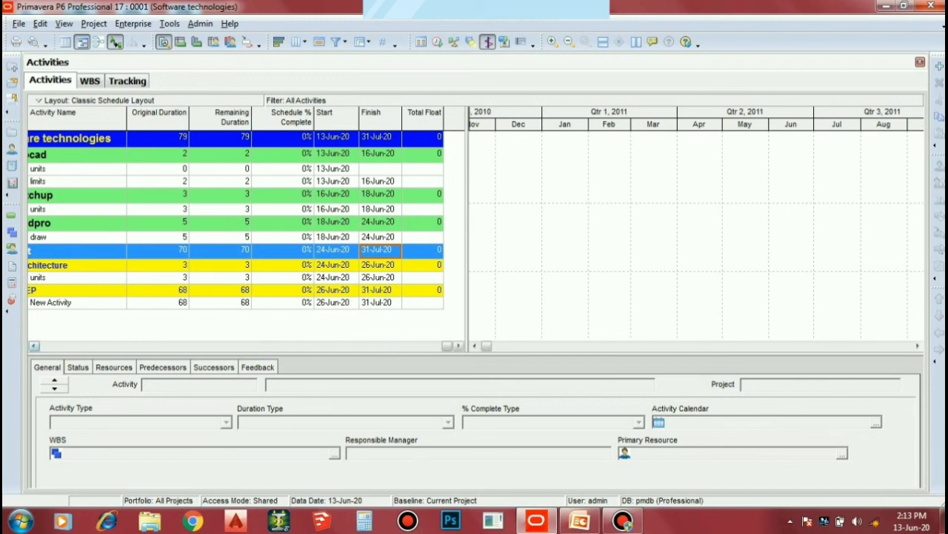
pyautogui.click(34, 346)
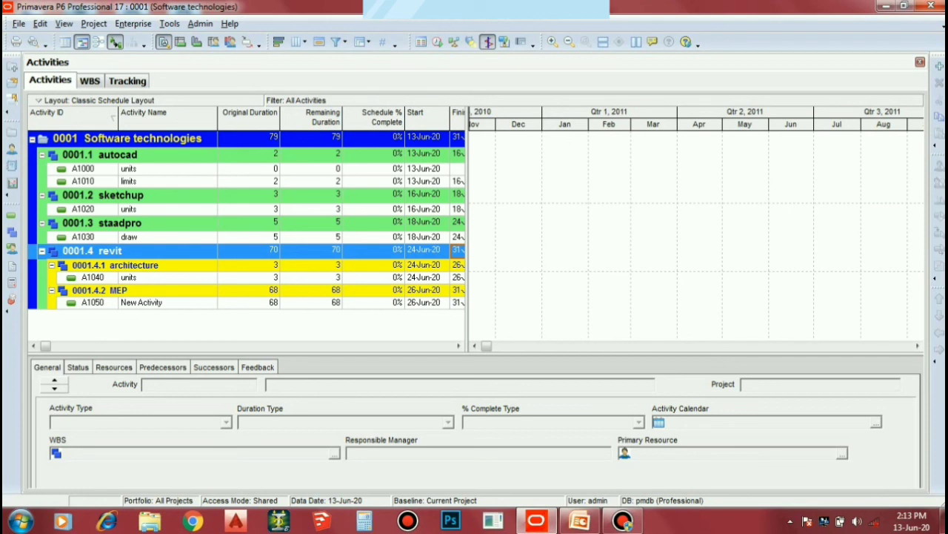
pyautogui.click(458, 345)
pyautogui.click(458, 345)
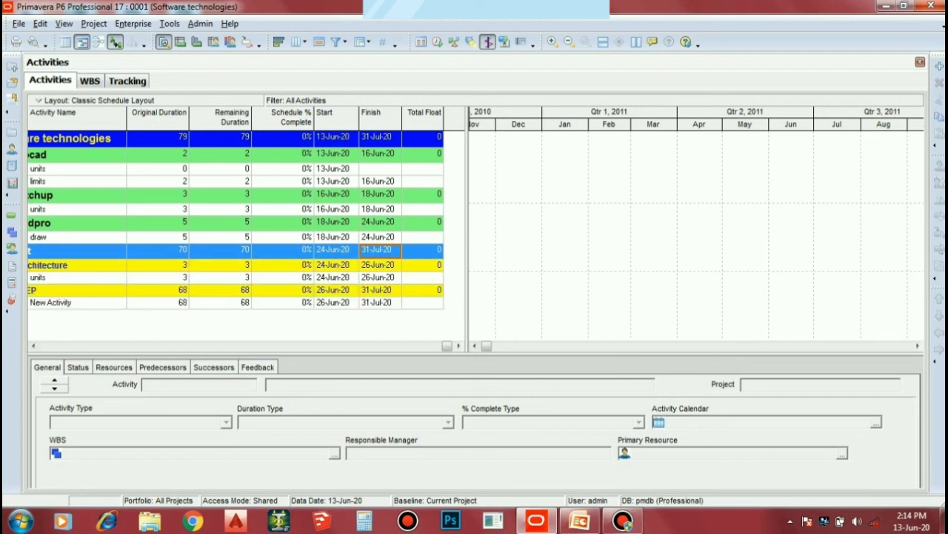
# Try to set the finish date of the new activity under MEP to 30-Jun-20
pyautogui.click(392, 303)
pyautogui.click(393, 303)
pyautogui.click(395, 303)
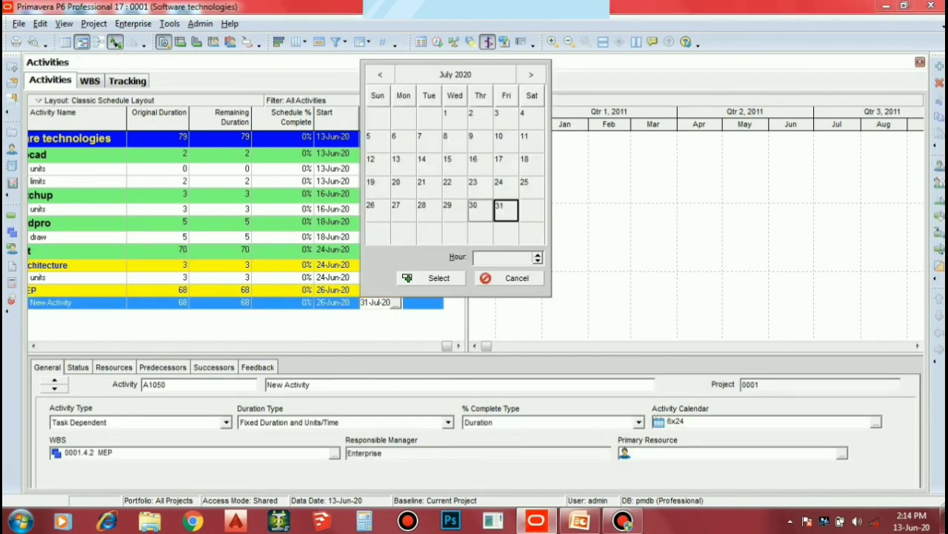
pyautogui.click(380, 74)
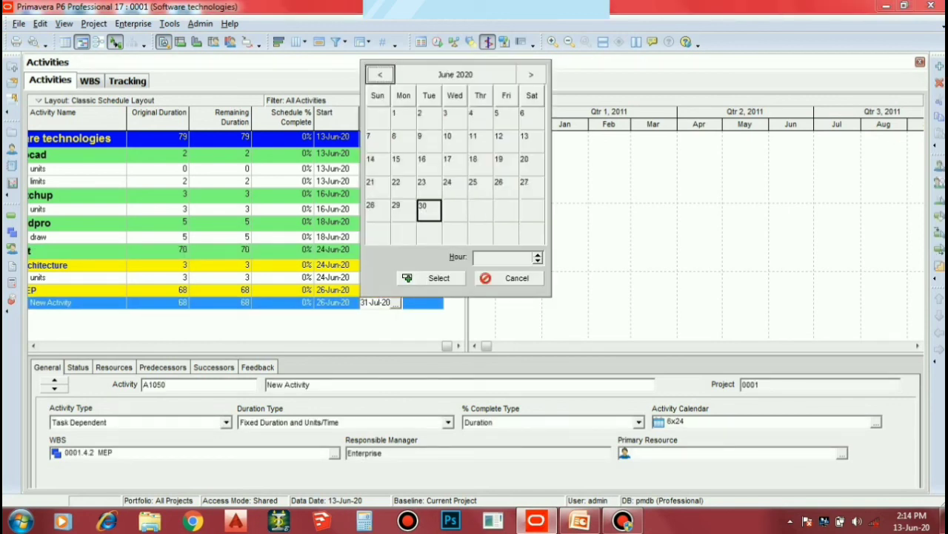
pyautogui.click(429, 211)
pyautogui.click(432, 278)
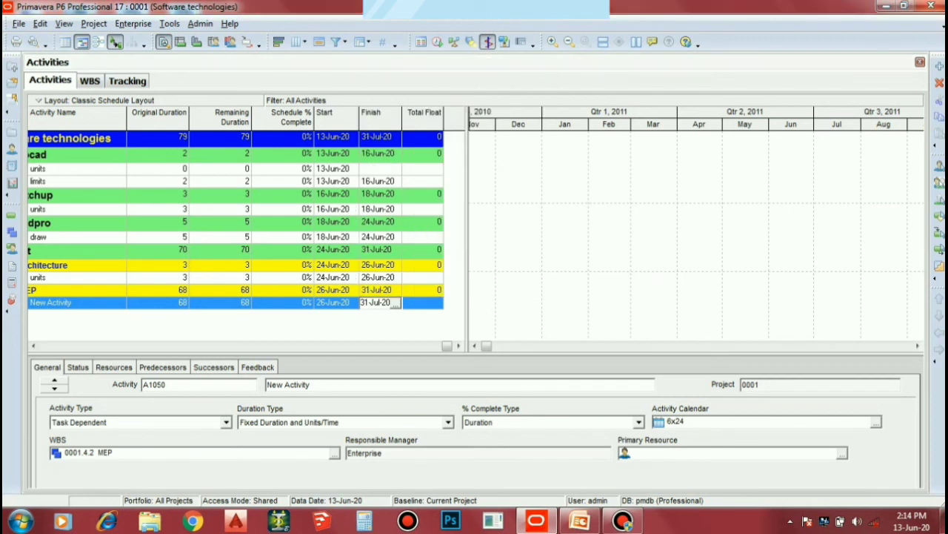